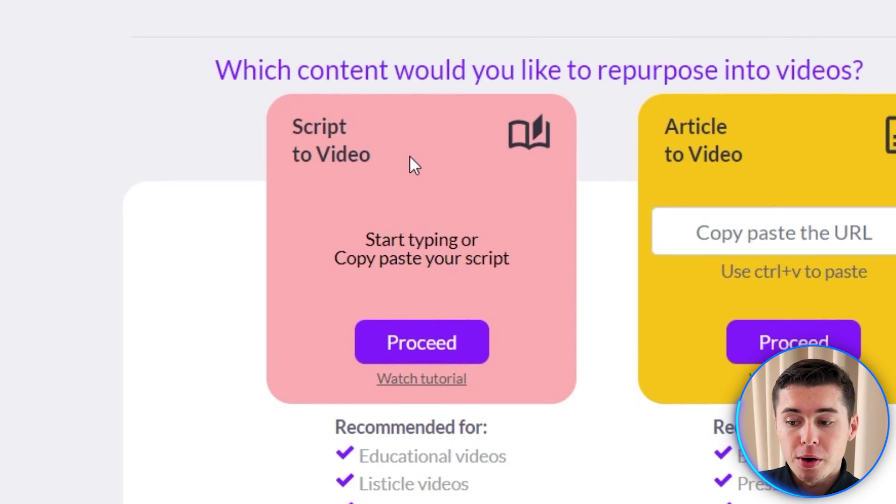
pyautogui.click(455, 345)
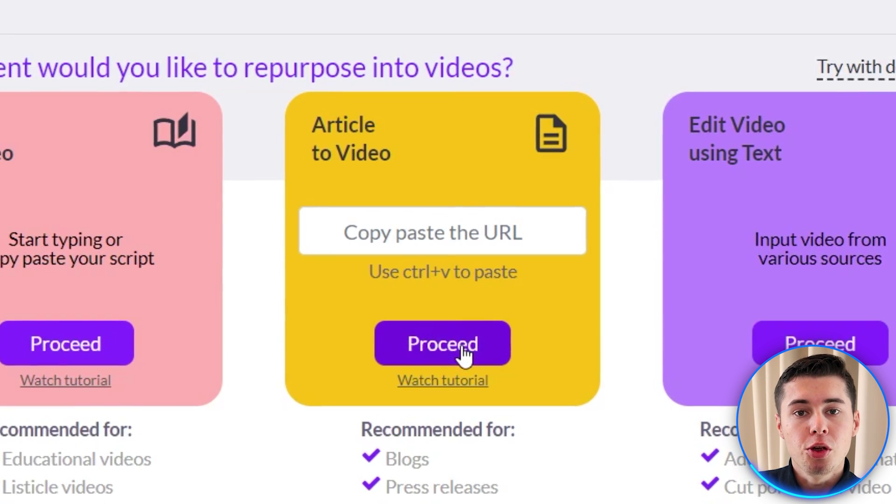
pyautogui.click(462, 352)
pyautogui.click(461, 345)
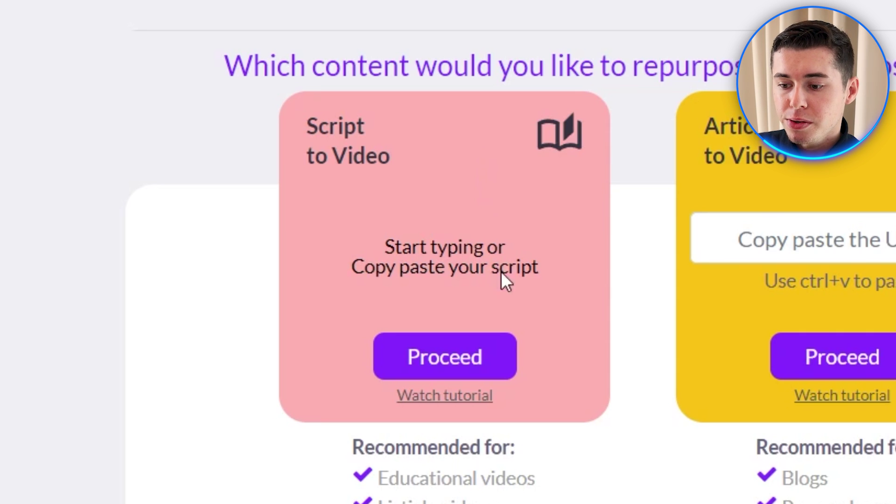
# Create a 'French Alps' script-to-video project, paste the Alps article as its script, and submit it
pyautogui.click(445, 358)
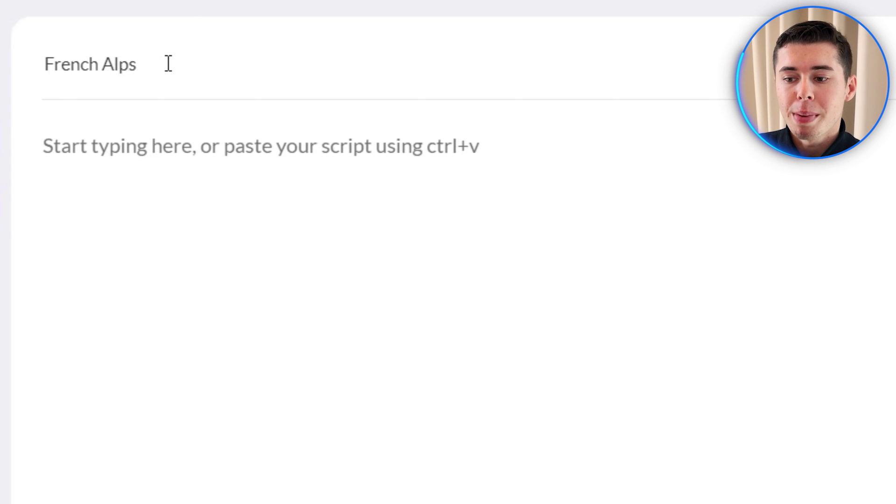
pyautogui.click(263, 170)
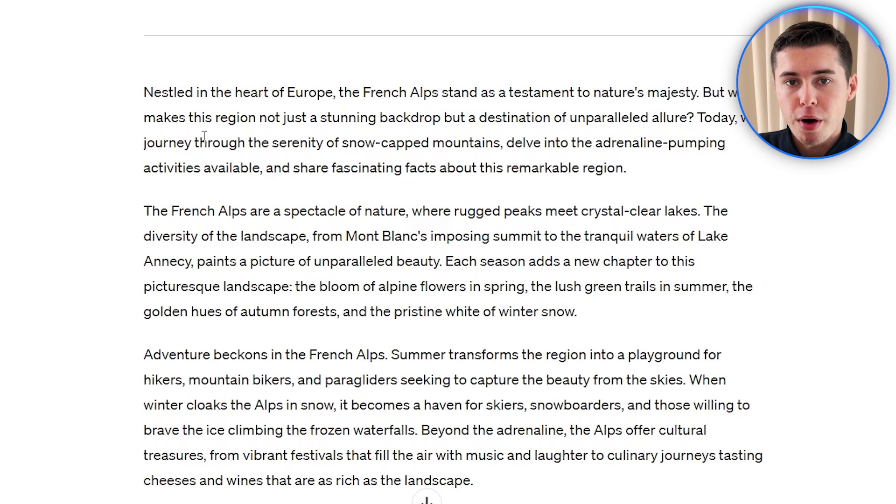
pyautogui.hotkey('ctrl', 'a')
pyautogui.rightClick(317, 119)
pyautogui.click(336, 128)
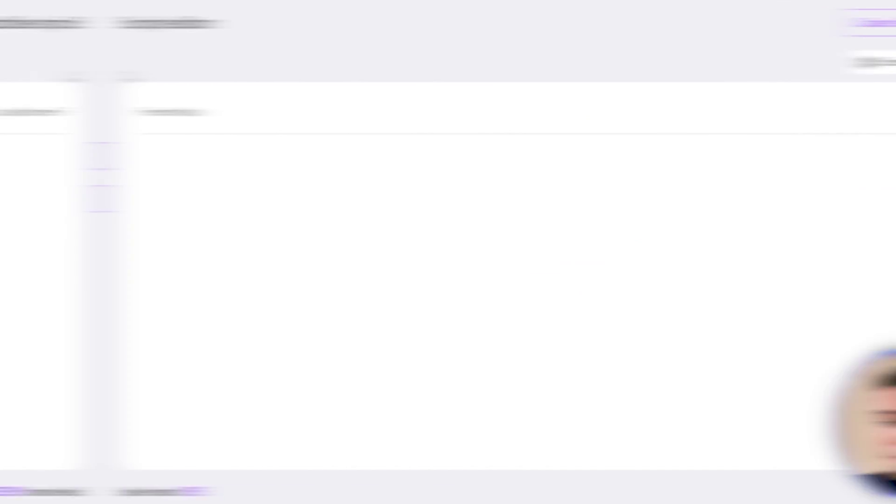
pyautogui.scroll(2, 278, 224)
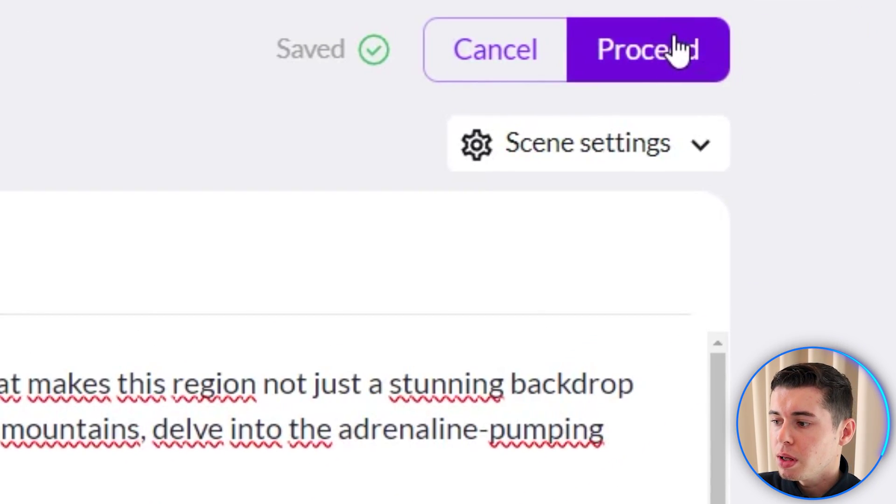
pyautogui.click(679, 49)
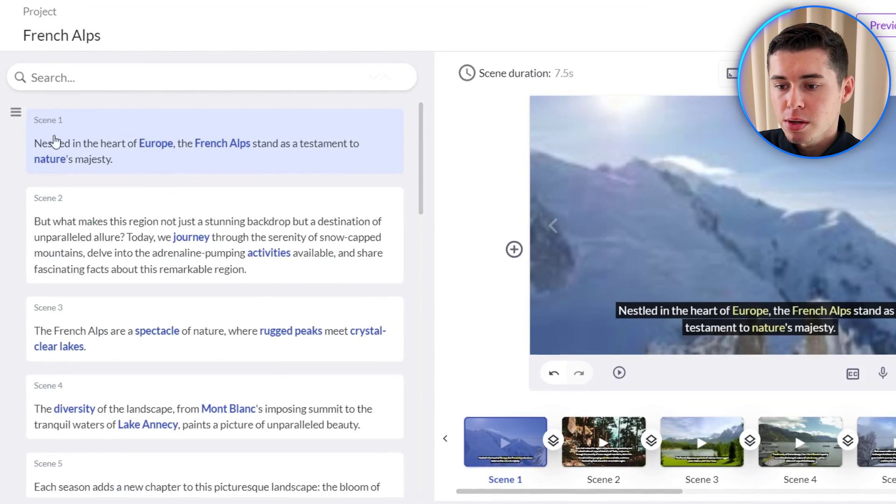
# Review the generated French Alps scene list, a 3m 10s Landscape video
pyautogui.scroll(-15, 152, 146)
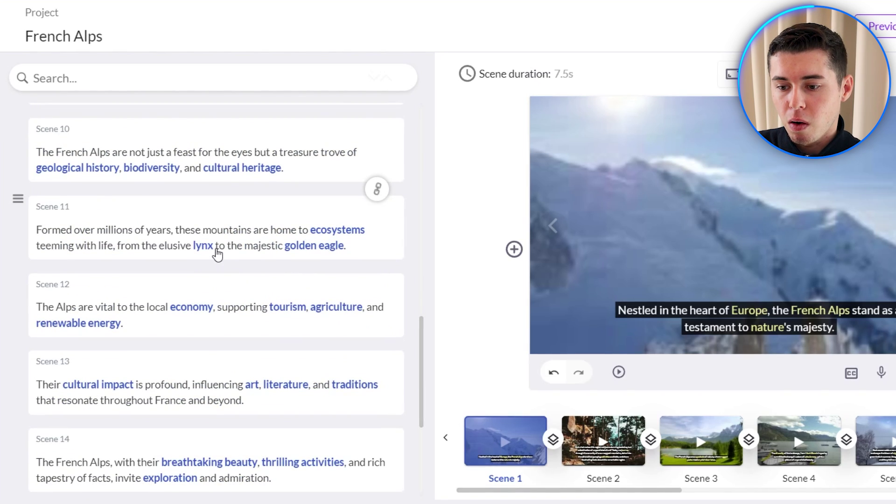
pyautogui.scroll(15, 217, 254)
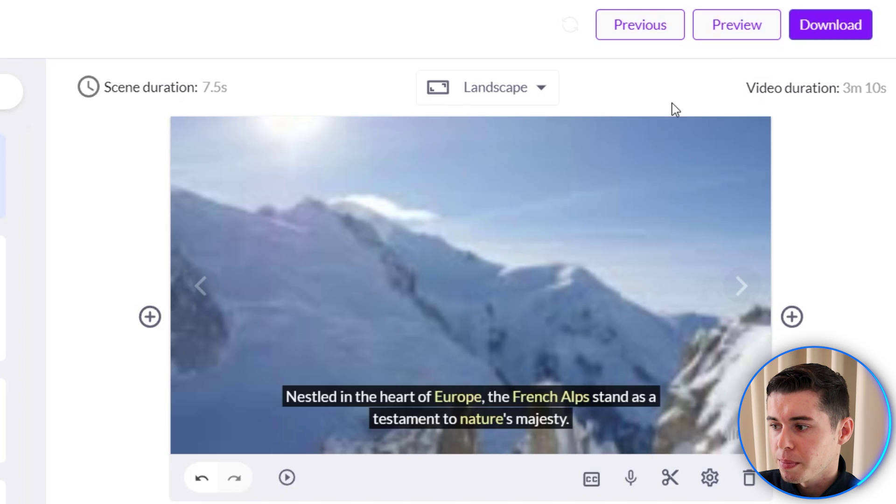
pyautogui.click(736, 39)
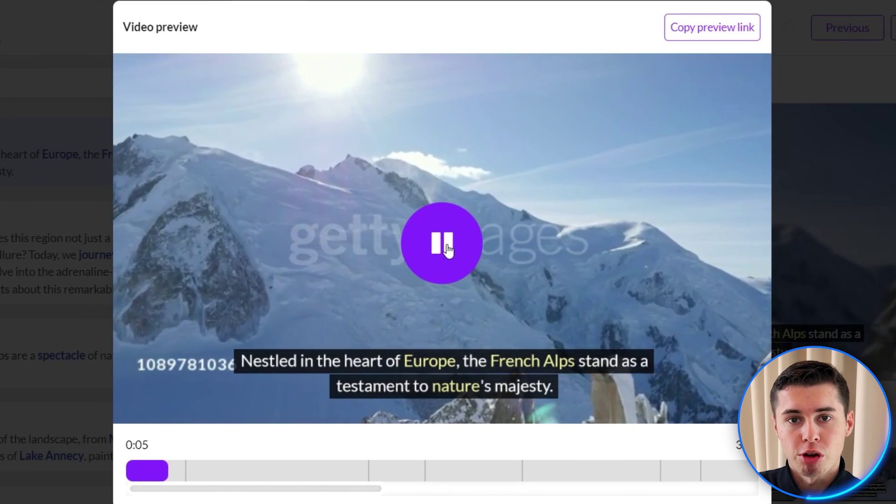
pyautogui.click(447, 248)
pyautogui.click(872, 70)
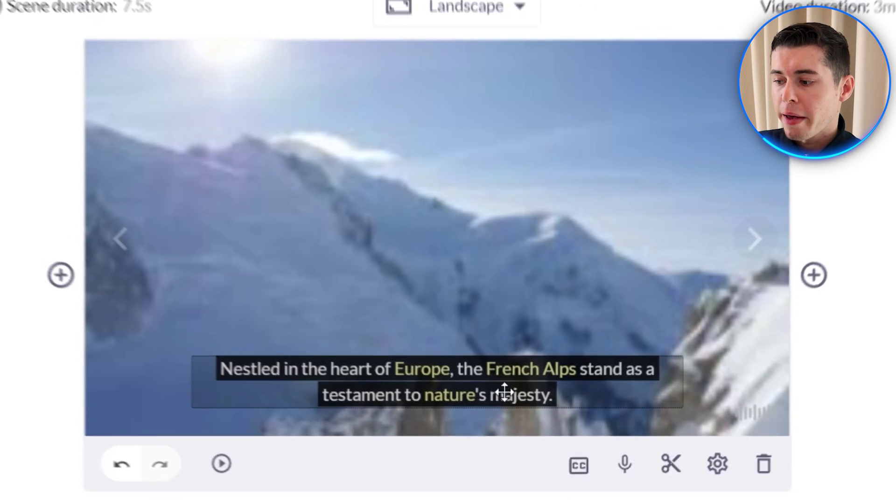
pyautogui.click(622, 467)
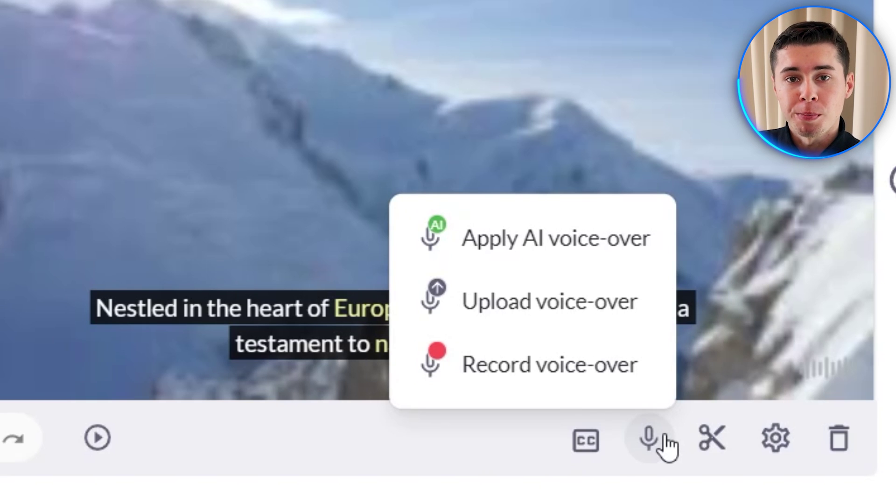
pyautogui.click(419, 36)
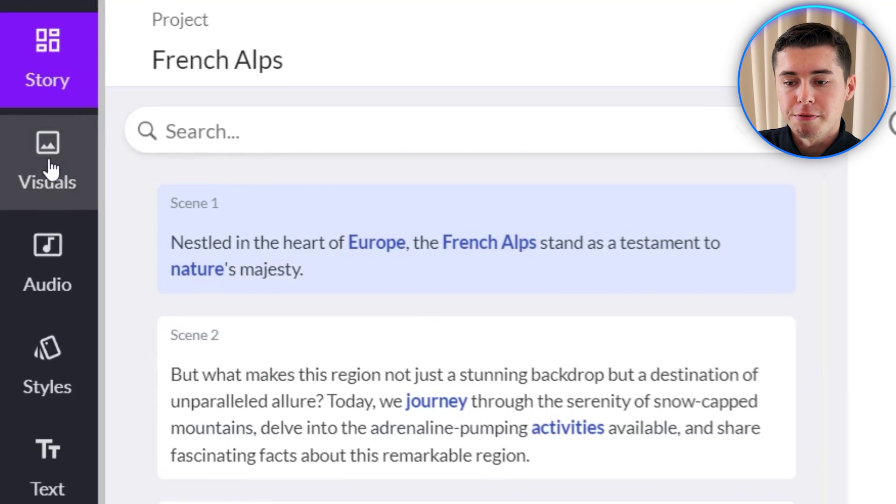
# Swap Scene 1's footage for the cloudy mountain-peak clip from the 'french alps' stock search
pyautogui.click(51, 171)
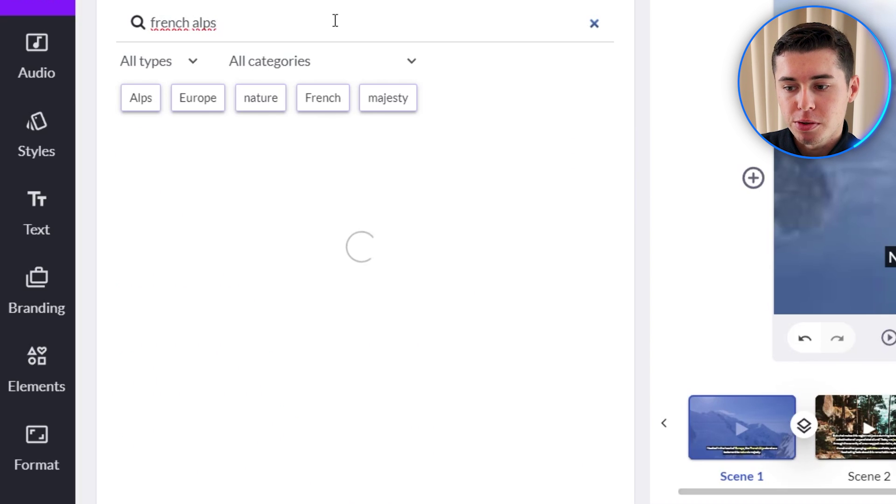
pyautogui.scroll(-10, 474, 275)
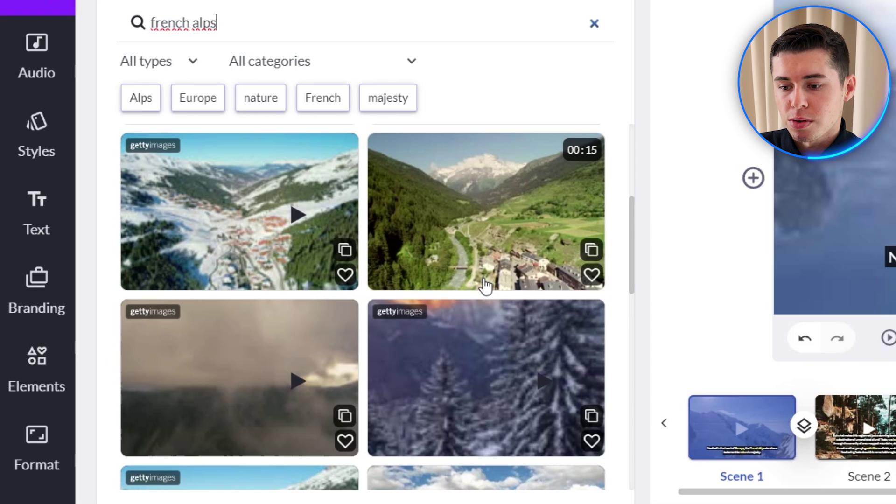
pyautogui.scroll(10, 241, 225)
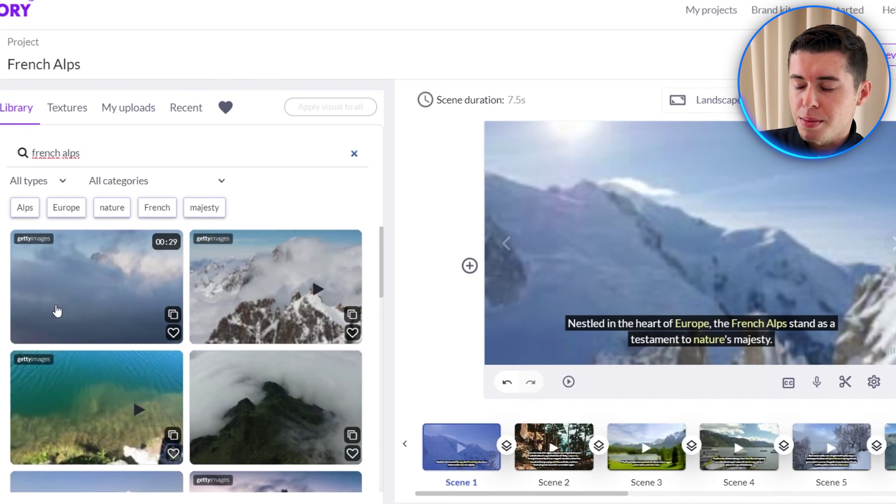
pyautogui.click(68, 287)
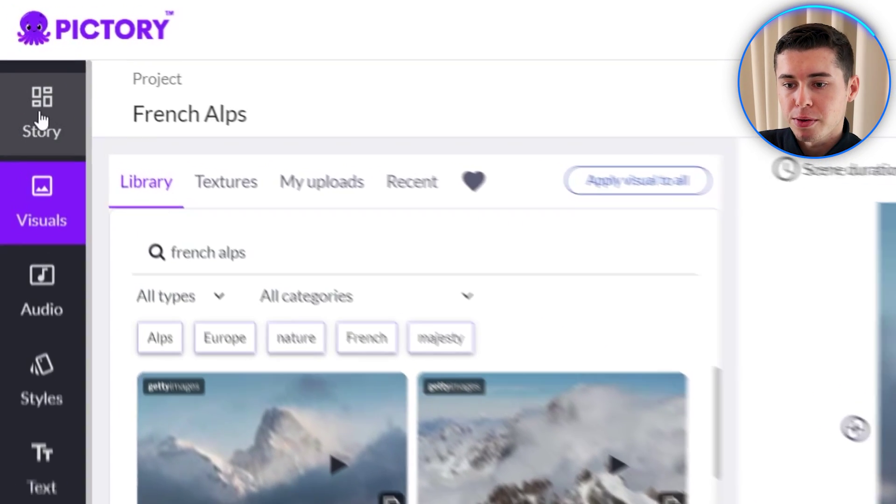
pyautogui.click(31, 66)
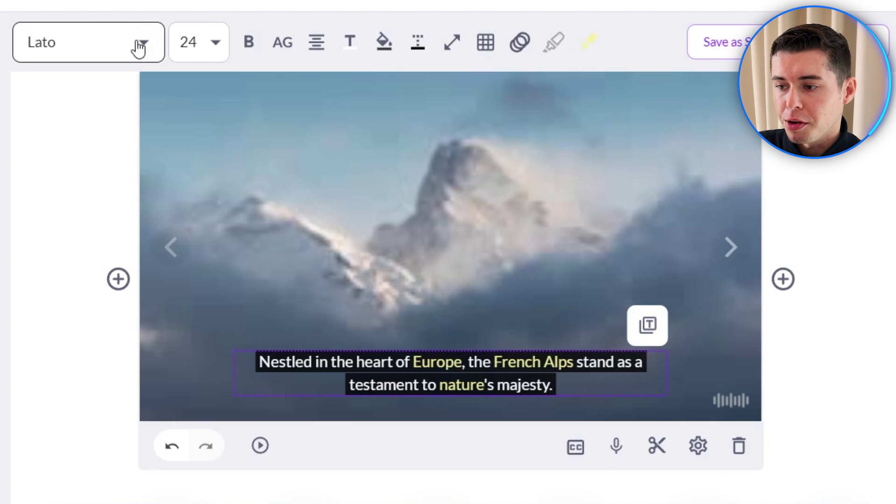
# Set the captions to bold Arial, apply the style to all scenes, and use yellow FFF900 text
pyautogui.click(139, 46)
pyautogui.scroll(-5, 104, 217)
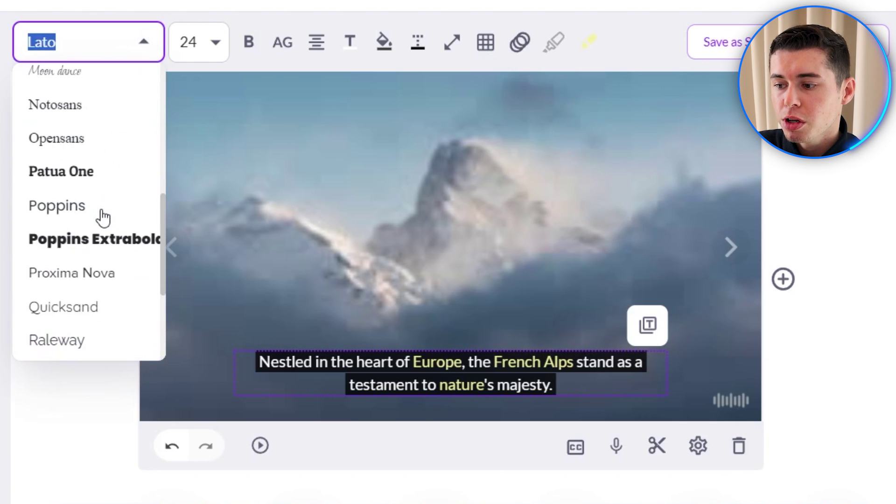
pyautogui.write('Arial')
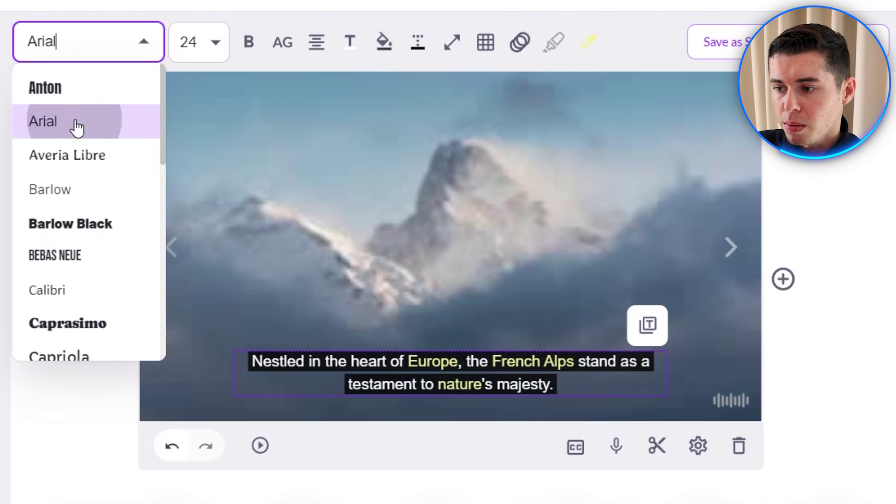
pyautogui.click(249, 42)
pyautogui.click(256, 81)
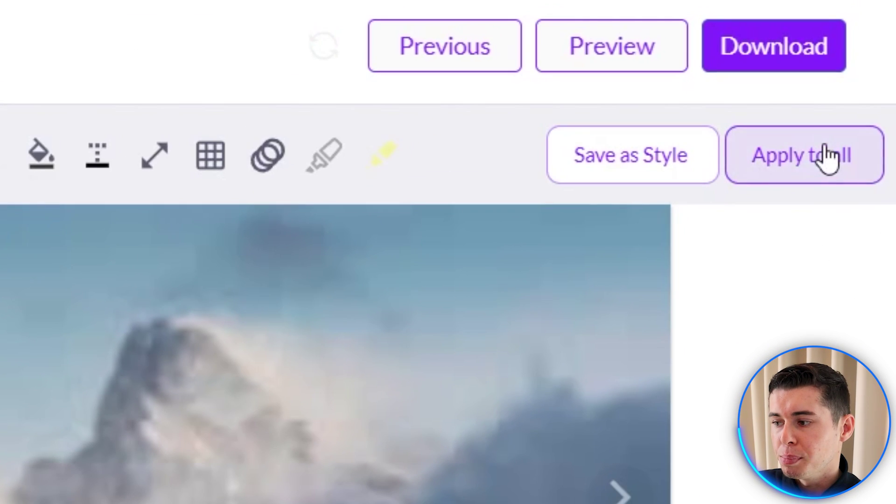
pyautogui.click(827, 158)
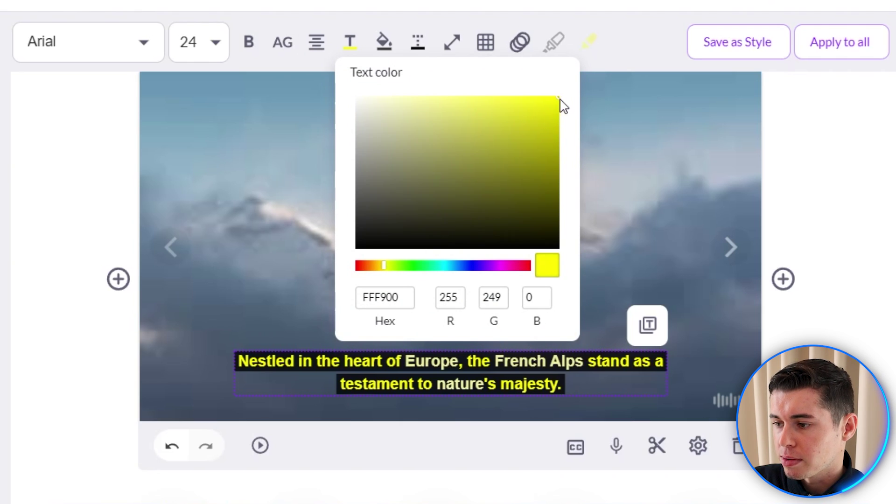
# Try white and red caption backgrounds, then set the caption background back to black
pyautogui.click(430, 18)
pyautogui.click(385, 43)
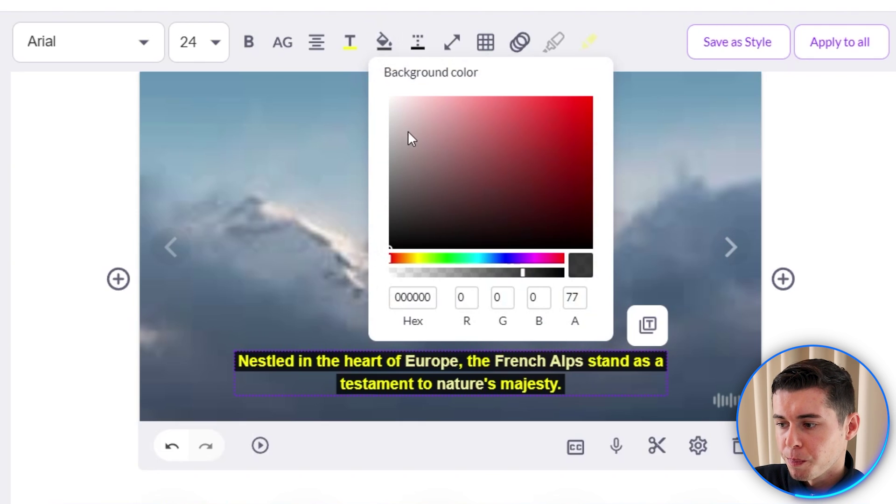
pyautogui.moveTo(407, 135); pyautogui.dragTo(390, 97)
pyautogui.click(588, 104)
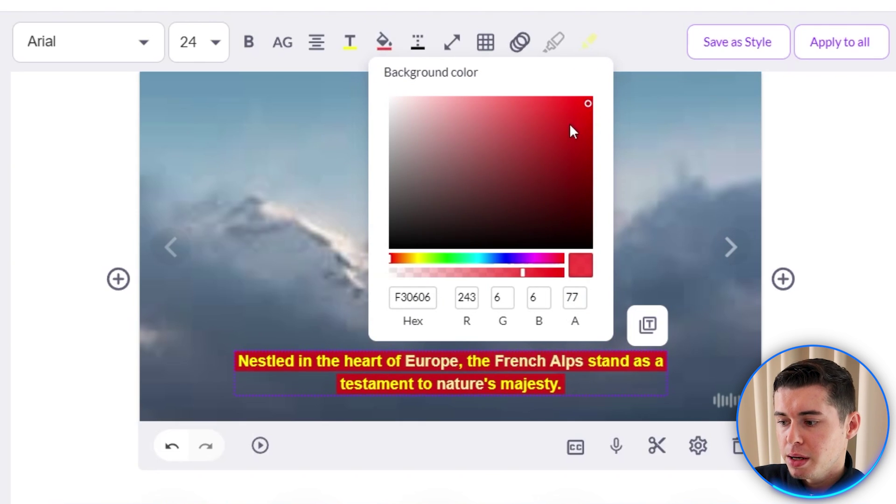
pyautogui.moveTo(571, 126); pyautogui.dragTo(392, 243)
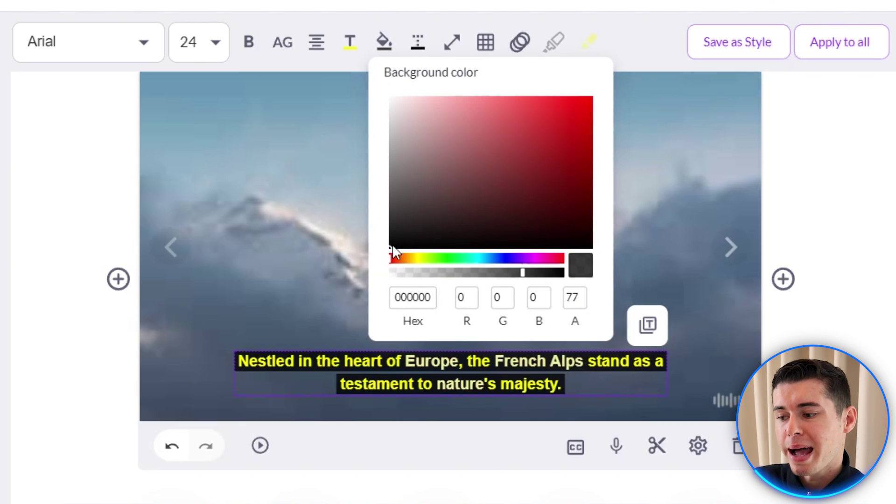
pyautogui.click(427, 399)
# Widen the caption text box from 72% to 87% width
pyautogui.click(451, 44)
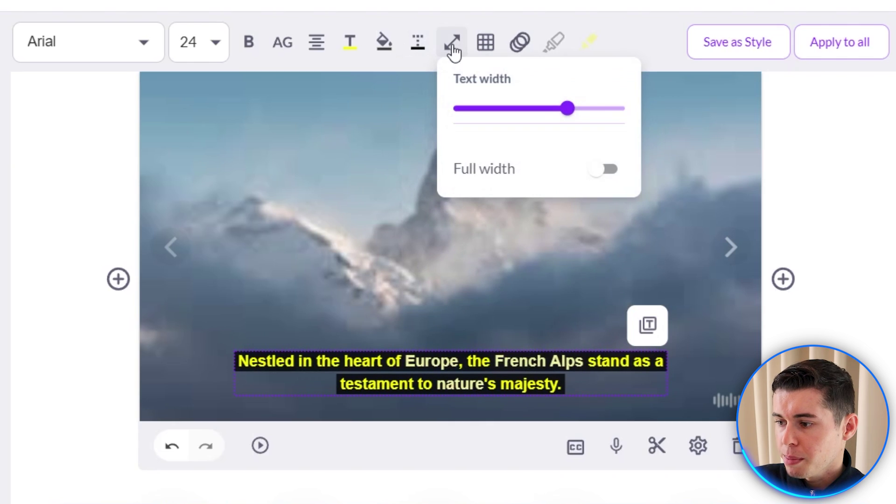
pyautogui.click(471, 52)
pyautogui.click(451, 43)
pyautogui.moveTo(566, 106)
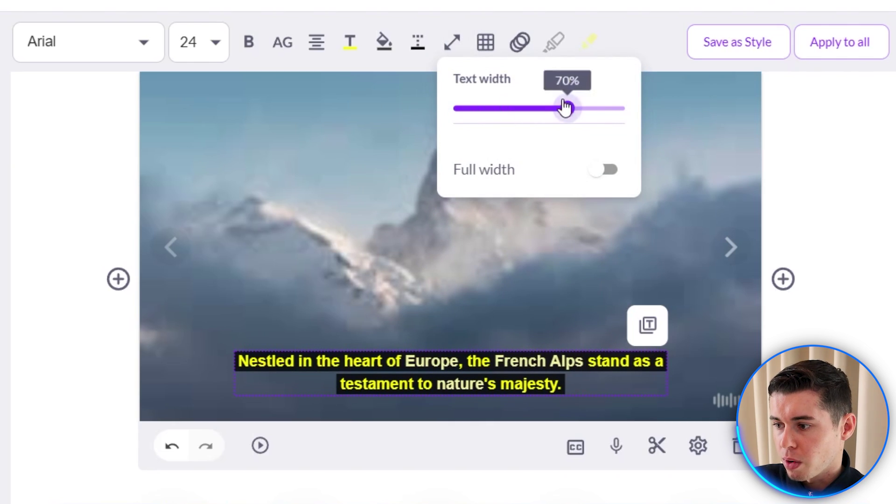
pyautogui.moveTo(577, 112); pyautogui.dragTo(616, 114)
# Try other caption positions, settle on bottom centre, and show the caption animation list
pyautogui.click(486, 42)
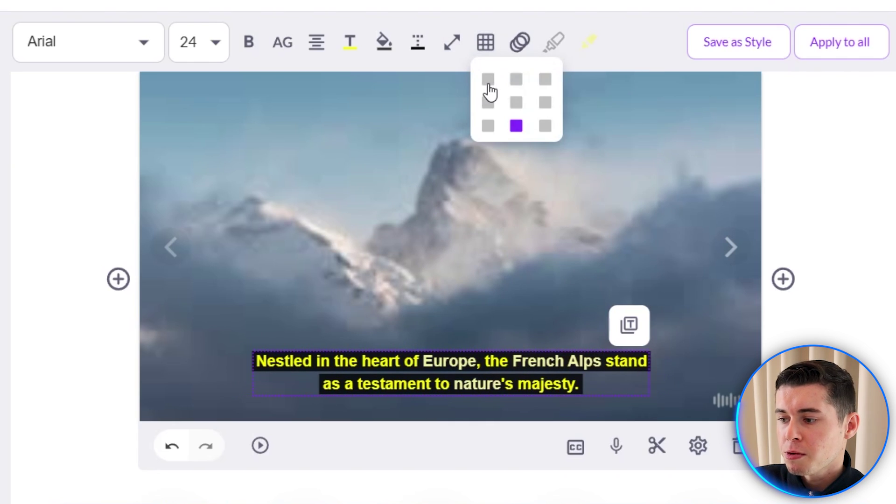
pyautogui.click(489, 80)
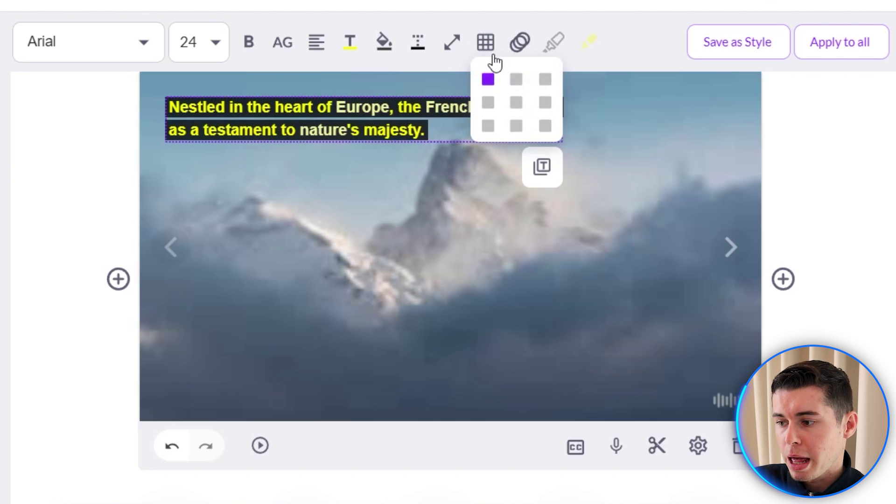
pyautogui.click(545, 81)
pyautogui.click(516, 102)
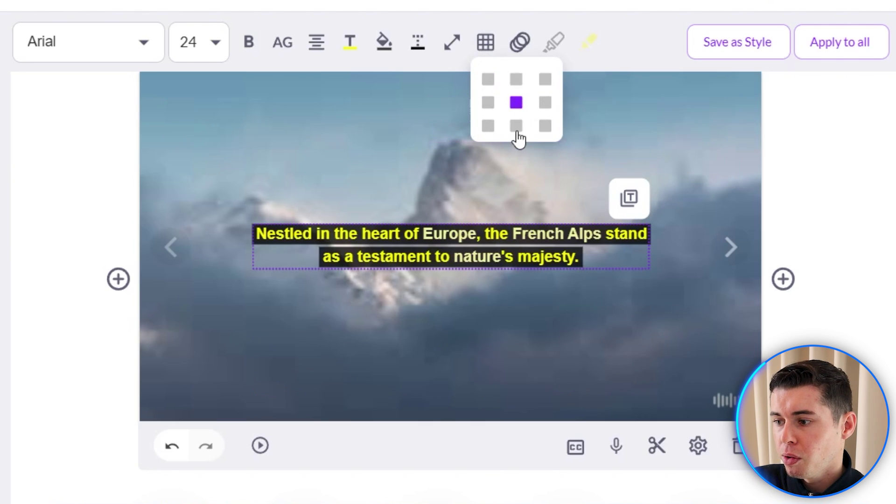
pyautogui.click(516, 126)
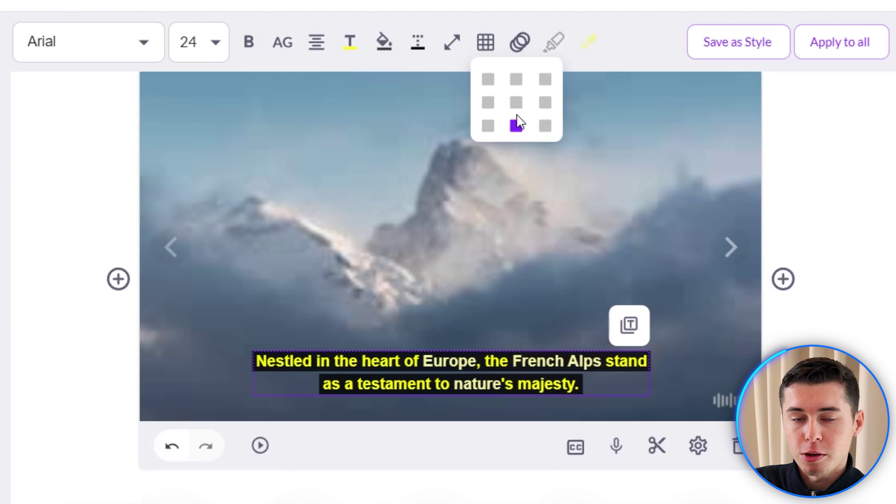
pyautogui.click(519, 43)
pyautogui.click(723, 174)
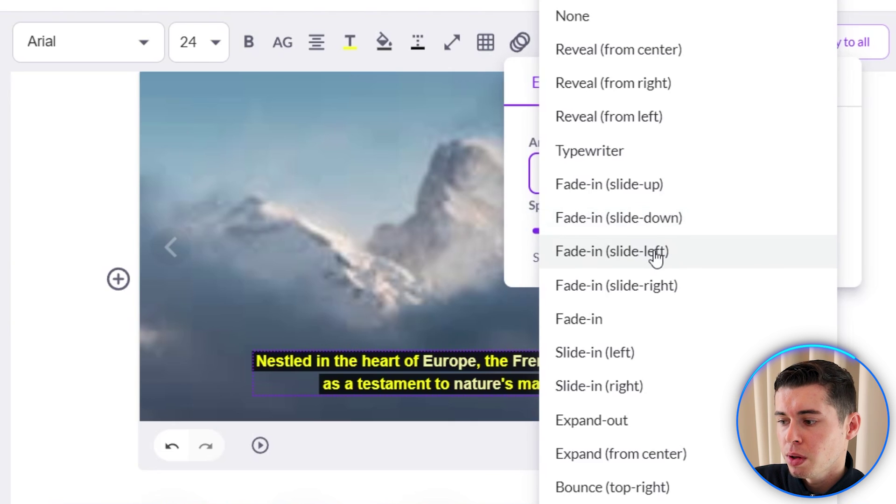
# Close the animation list unchanged and apply Scene 1's caption style to all scenes
pyautogui.scroll(-1, 678, 310)
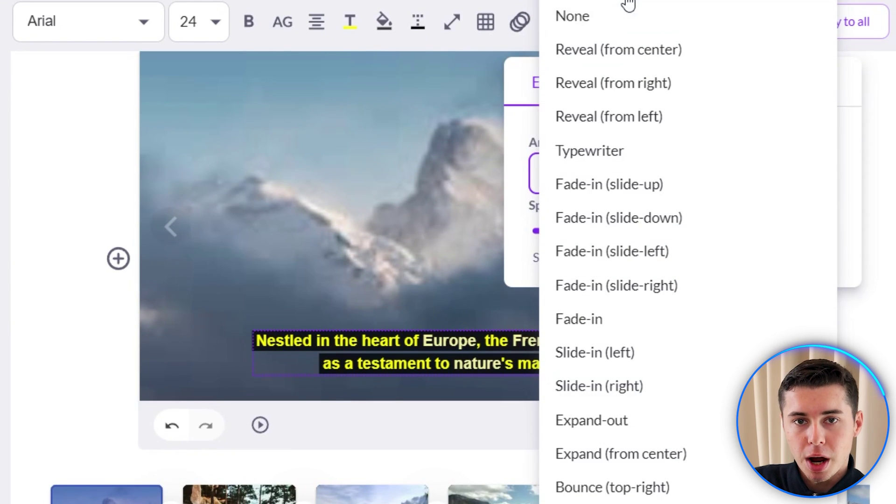
pyautogui.click(502, 361)
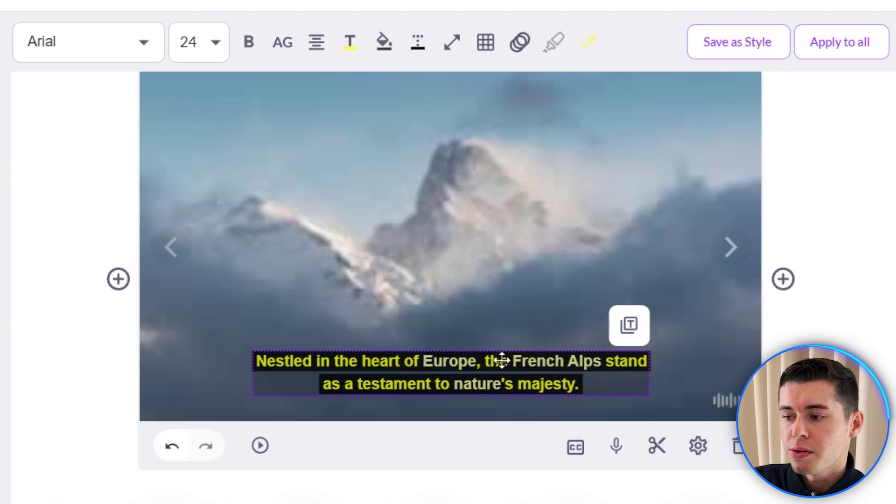
pyautogui.click(839, 47)
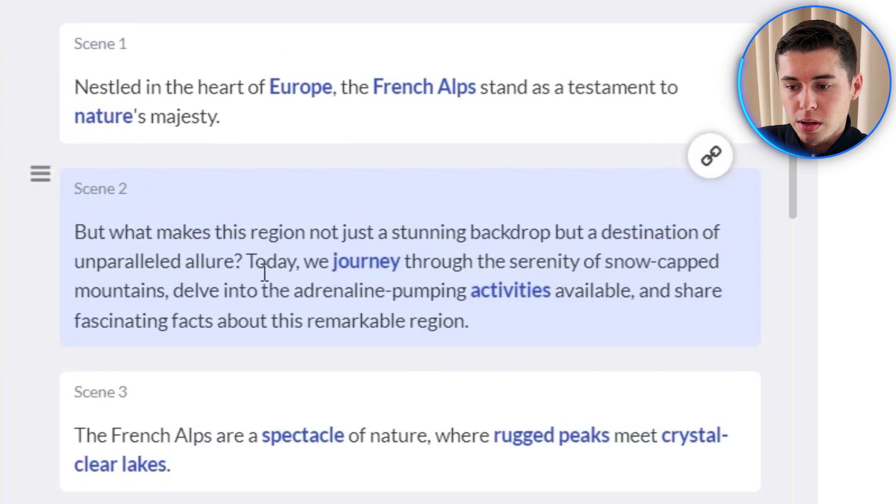
# Split Scene 2 after 'allure?' and preview the resulting Scenes 2 and 3
pyautogui.click(239, 264)
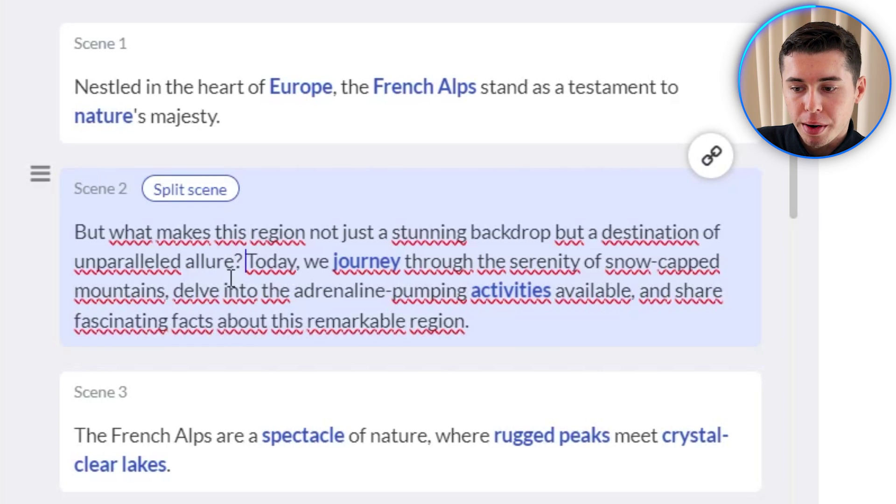
pyautogui.click(202, 191)
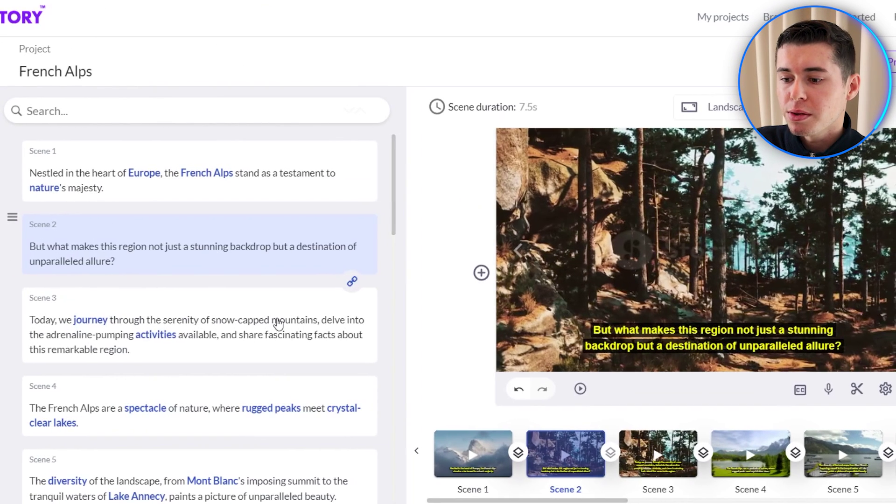
pyautogui.click(252, 262)
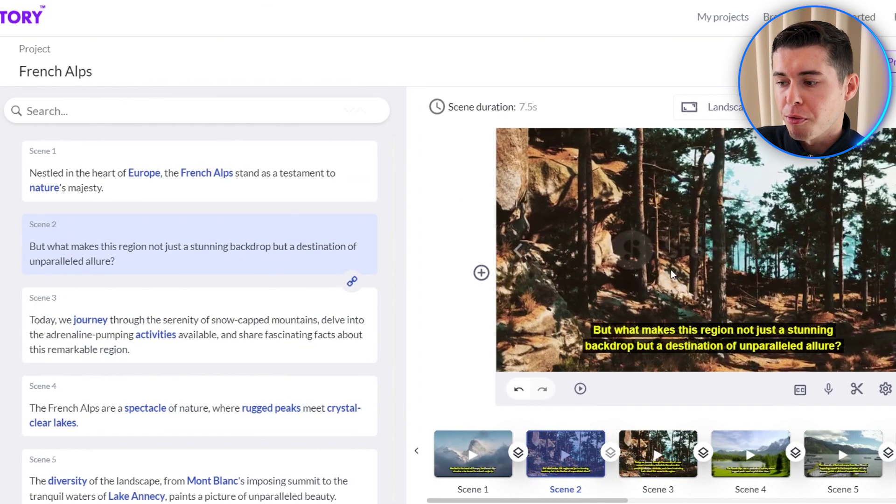
pyautogui.click(211, 332)
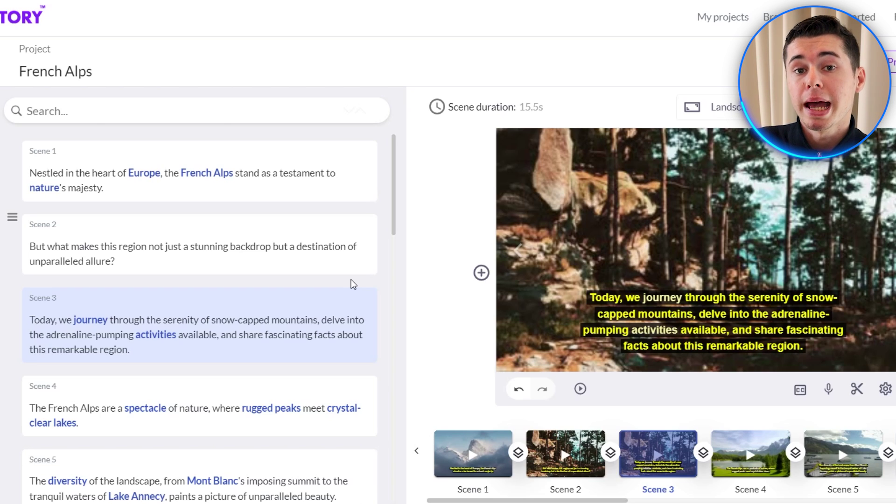
pyautogui.click(353, 284)
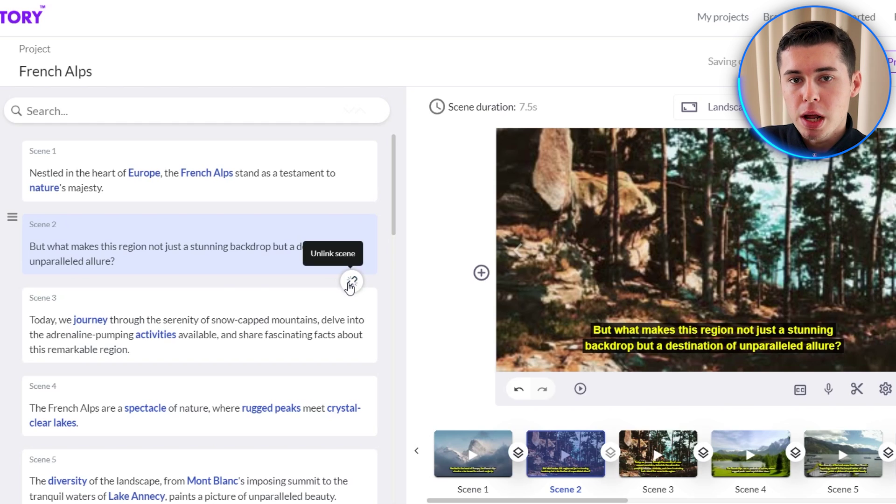
# Give Scene 2 the snowy mountain range clip from the French Alps stock visuals
pyautogui.click(630, 228)
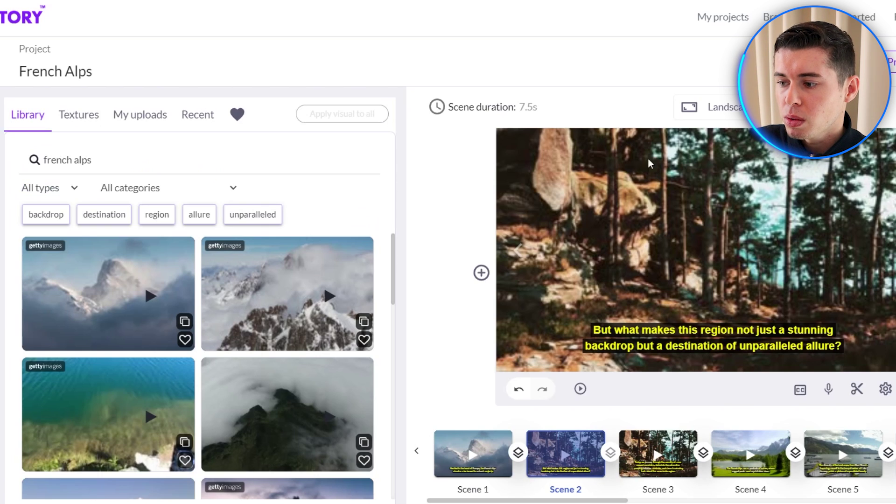
pyautogui.scroll(-3, 120, 411)
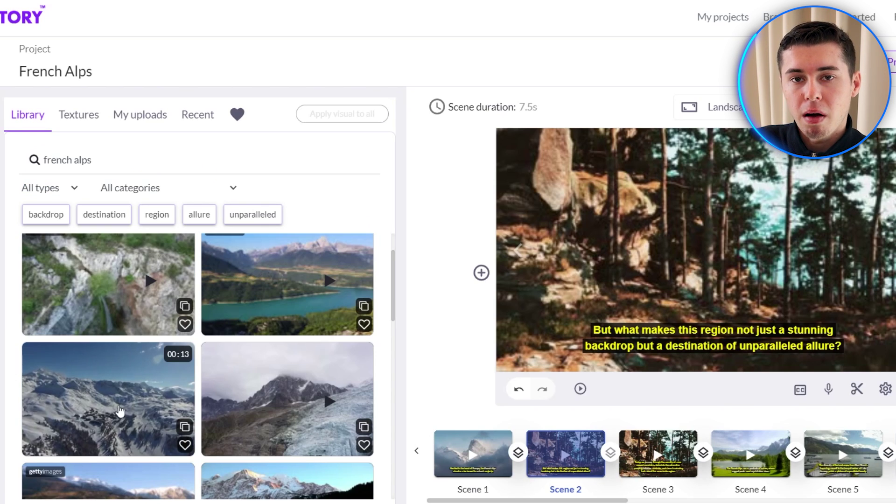
pyautogui.click(129, 385)
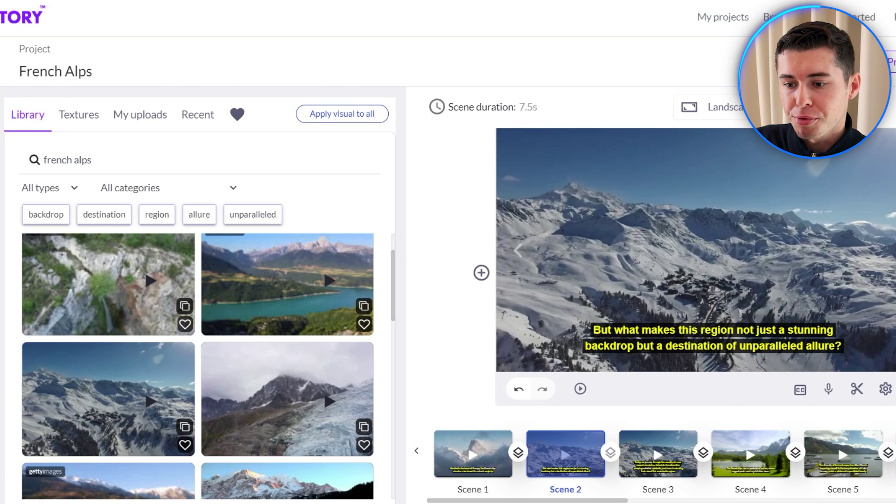
pyautogui.click(9, 136)
# Give Scene 3 the climber-on-a-snowy-ridge clip and check both scenes' new visuals
pyautogui.click(273, 353)
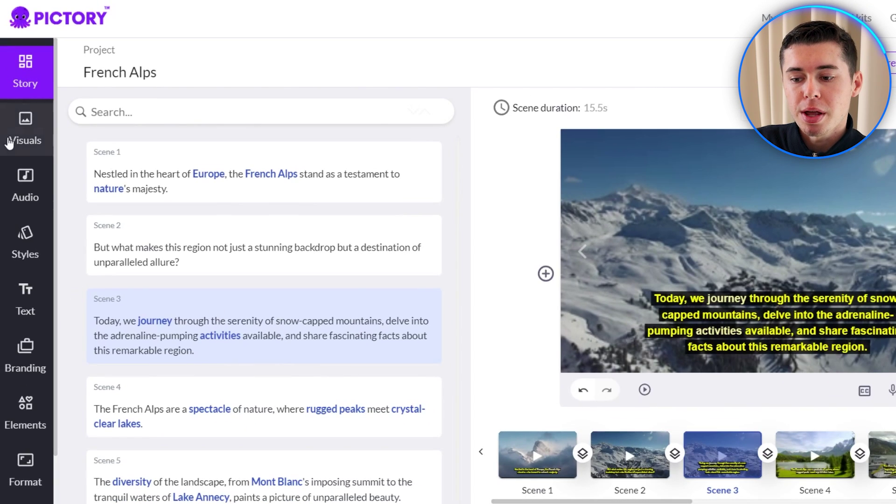
pyautogui.click(10, 142)
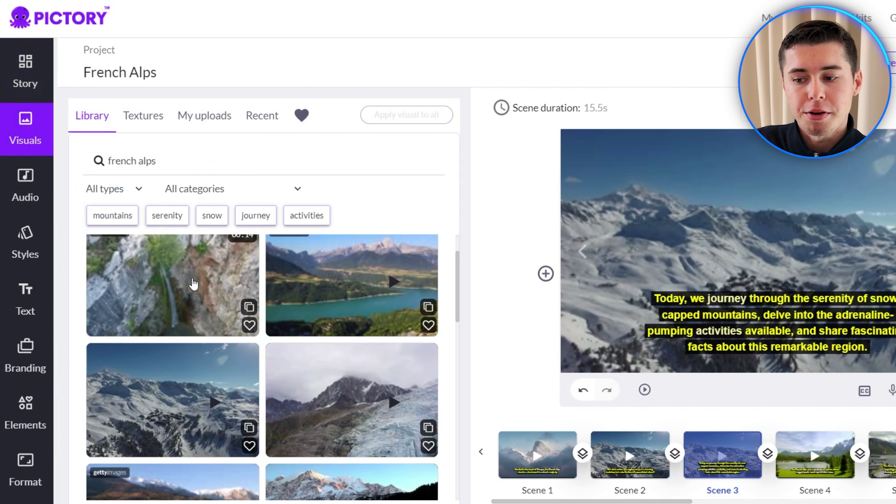
pyautogui.scroll(-5, 322, 340)
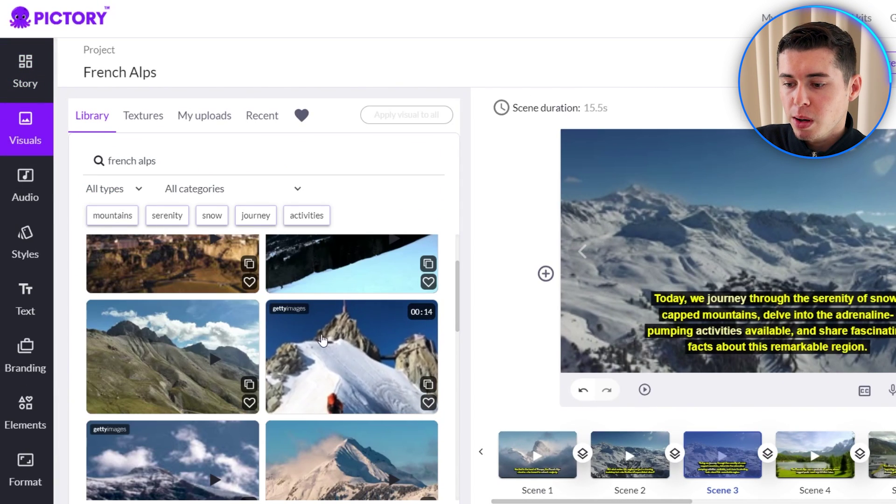
pyautogui.click(363, 366)
pyautogui.click(31, 76)
pyautogui.click(307, 264)
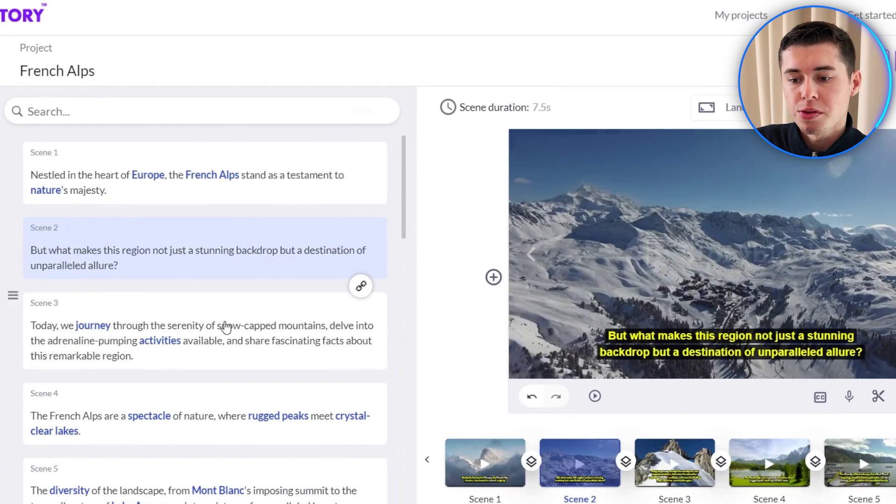
pyautogui.click(226, 326)
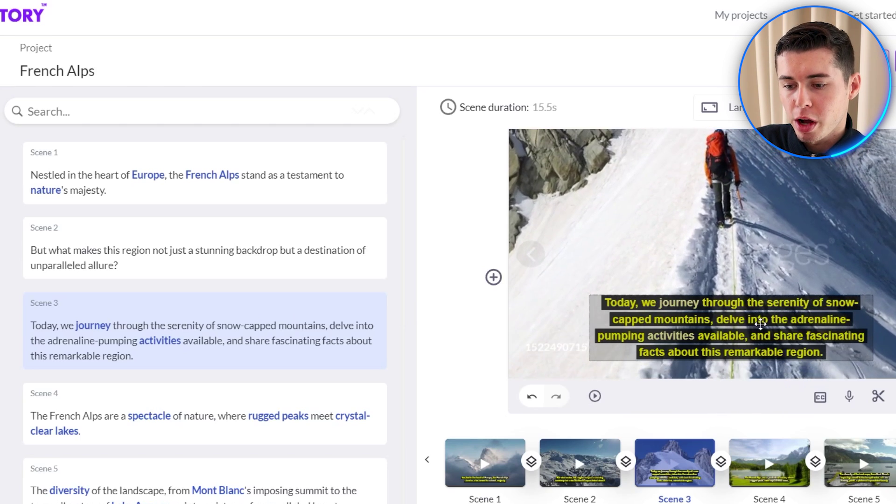
pyautogui.click(329, 325)
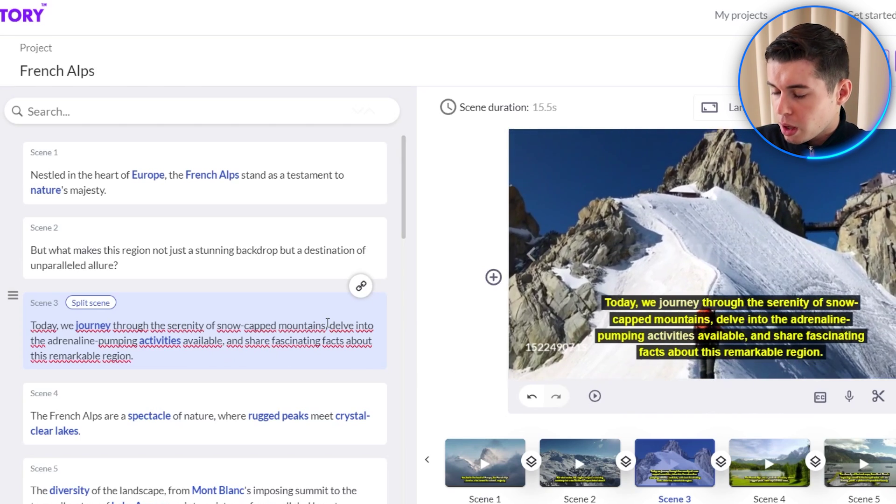
# Split Scene 3 after 'snow-capped mountains', moving the remaining text into Scene 4
pyautogui.click(110, 302)
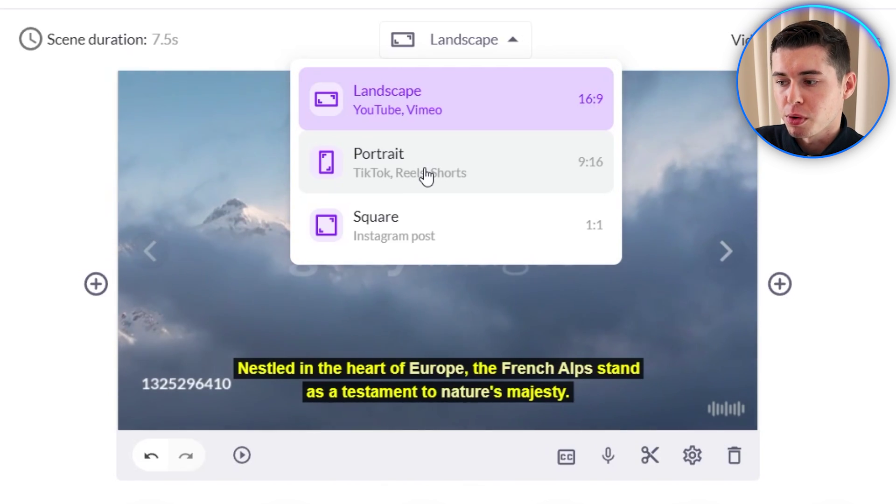
# Switch the video format from Landscape 16:9 to Portrait 9:16
pyautogui.click(427, 172)
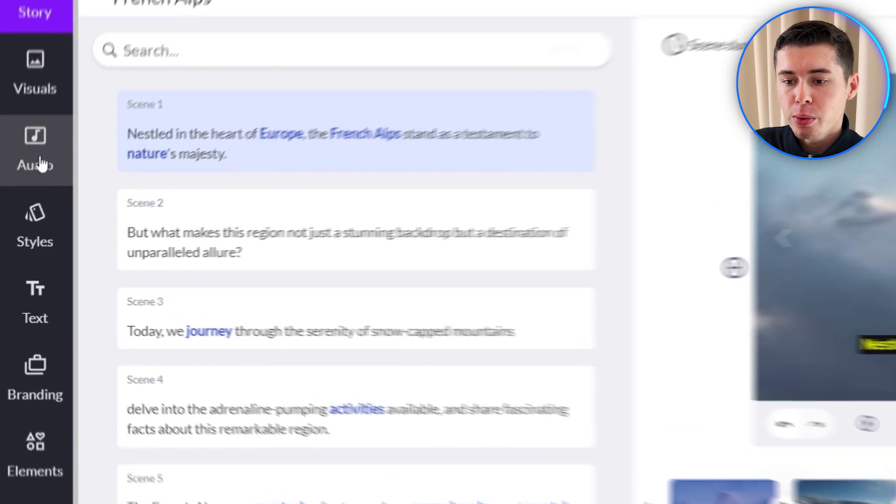
# Remove the Desert Mountains track and browse the mood, purpose, genre and duration music filters
pyautogui.click(41, 165)
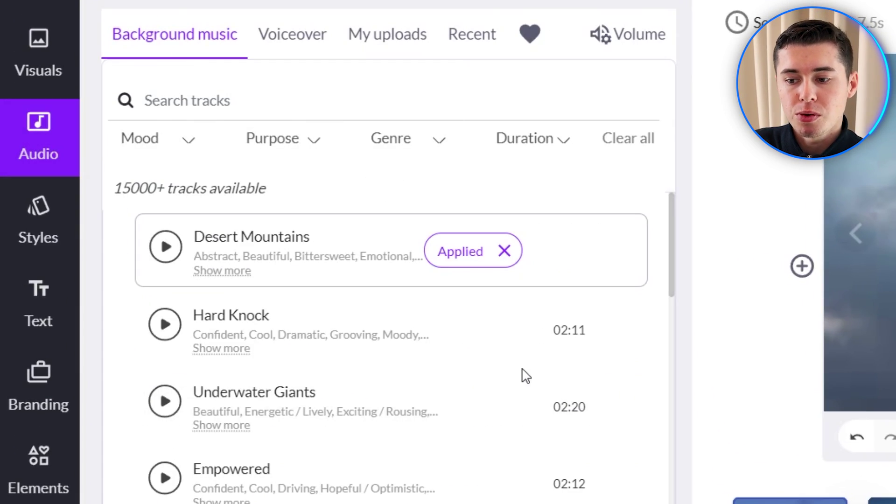
pyautogui.click(505, 252)
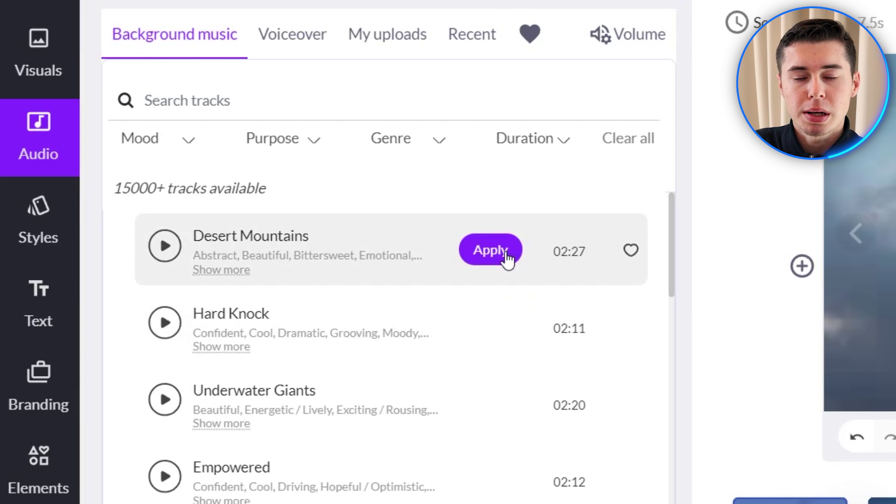
pyautogui.click(188, 139)
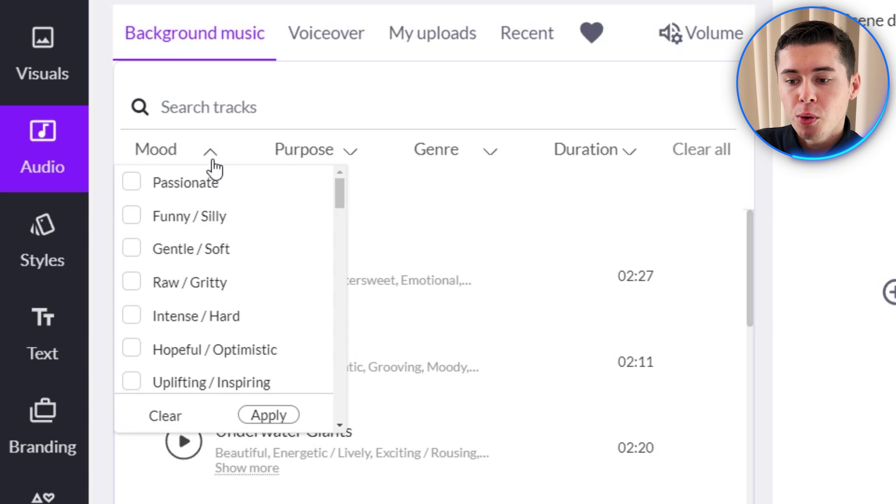
pyautogui.click(348, 160)
pyautogui.click(491, 154)
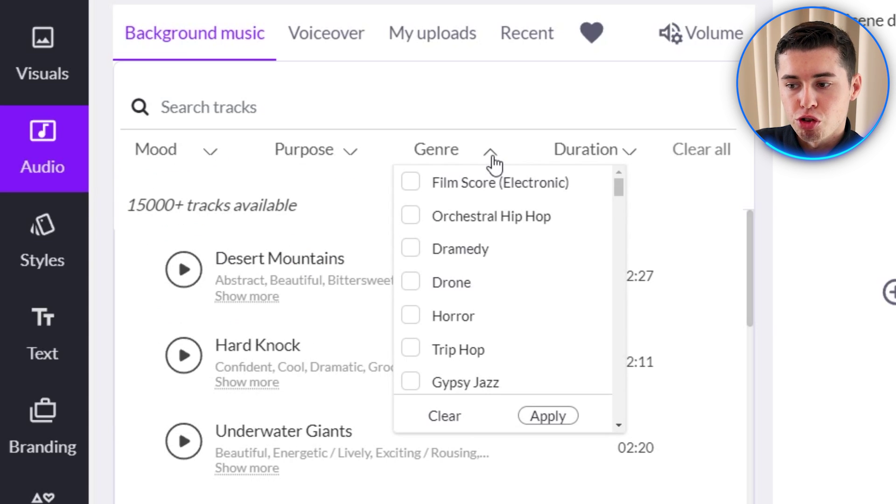
pyautogui.click(627, 158)
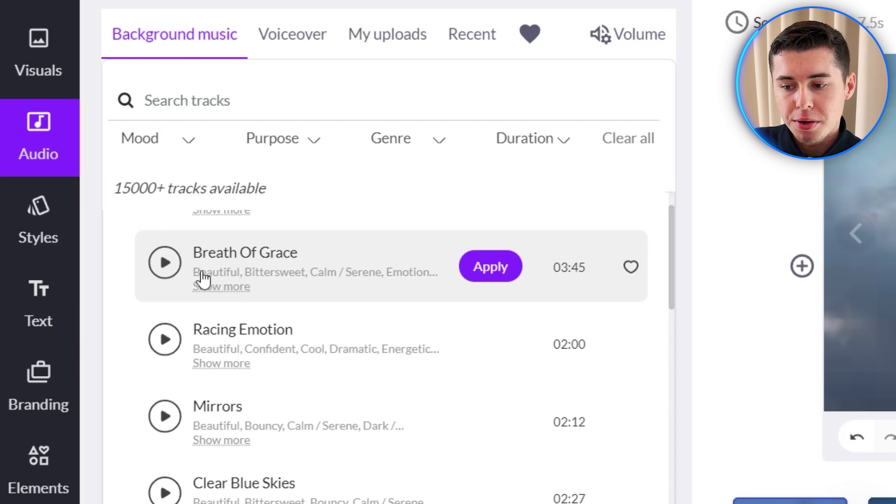
# Preview the Breath Of Grace track and apply it as background music
pyautogui.click(168, 267)
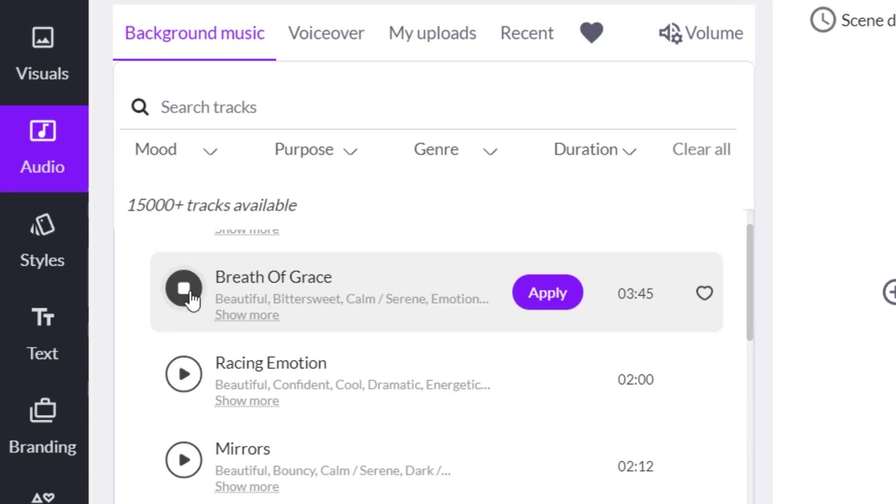
pyautogui.click(191, 296)
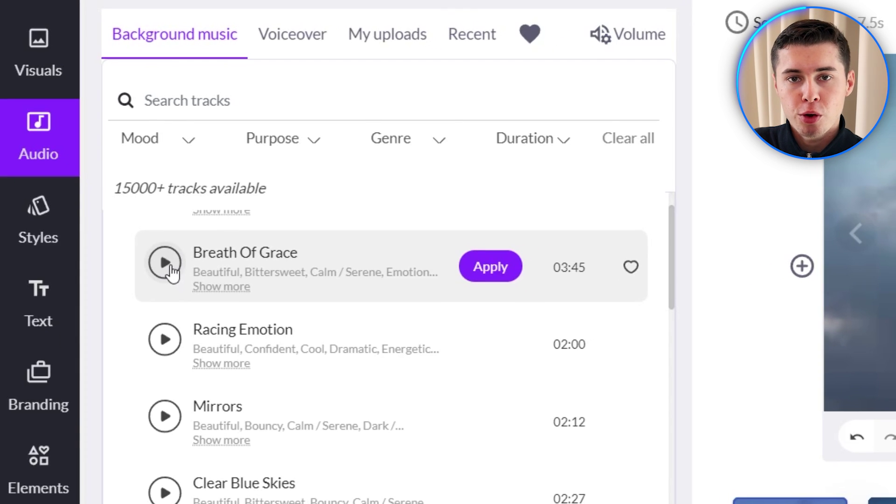
pyautogui.click(490, 267)
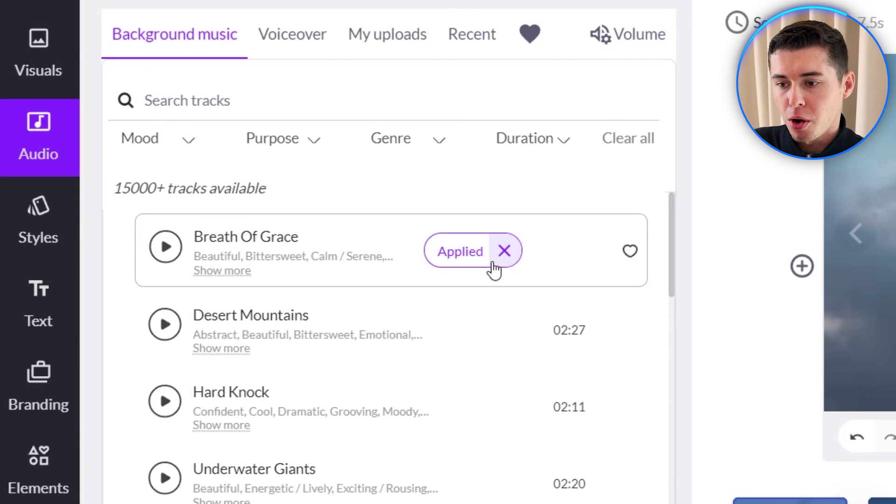
# Sample the Abby, Adam and Amanda voices, then apply Amanda as the voiceover
pyautogui.click(311, 43)
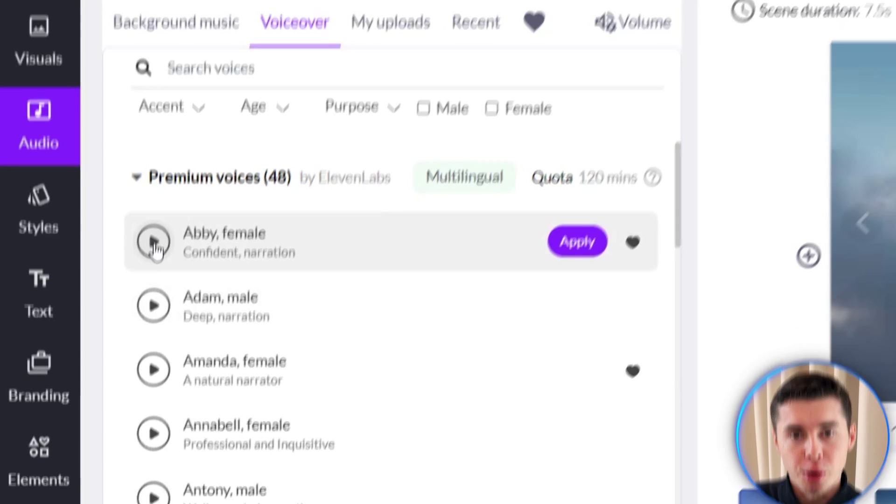
pyautogui.click(154, 241)
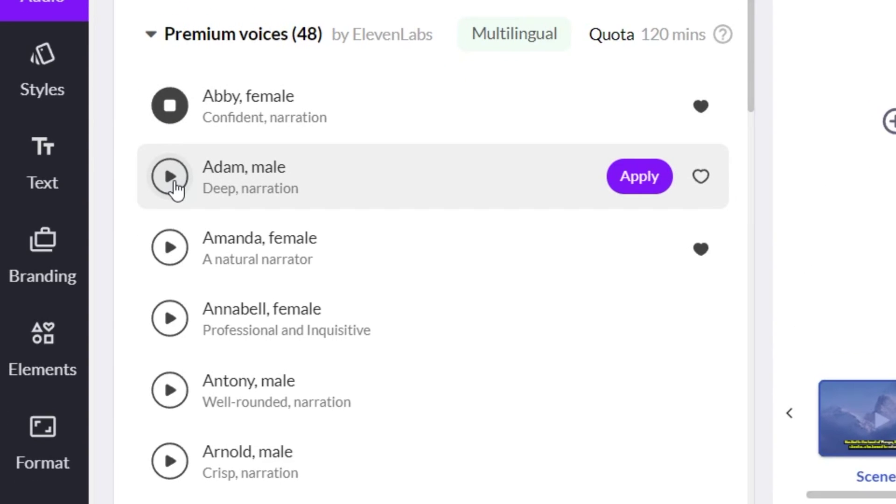
pyautogui.click(173, 184)
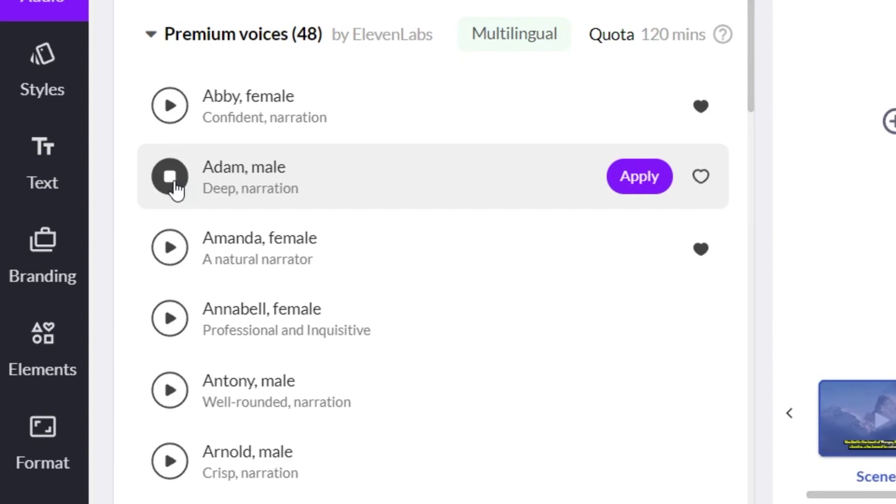
pyautogui.scroll(-3, 233, 247)
pyautogui.click(170, 131)
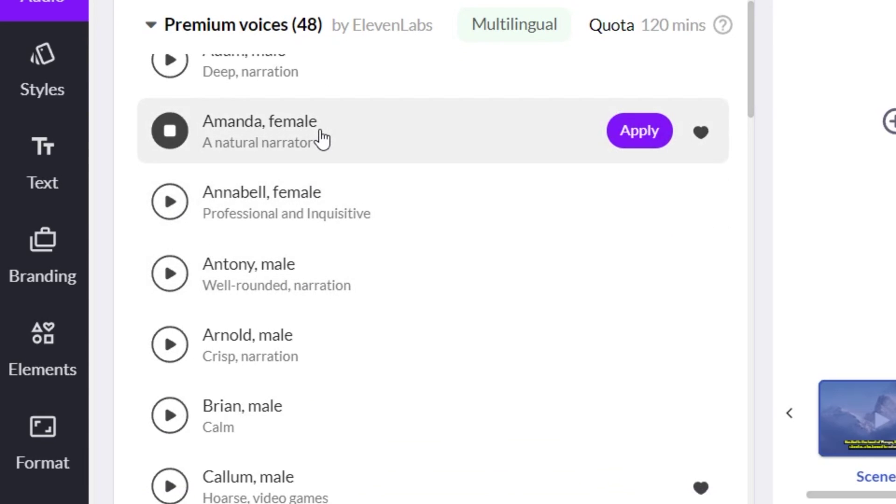
pyautogui.click(160, 139)
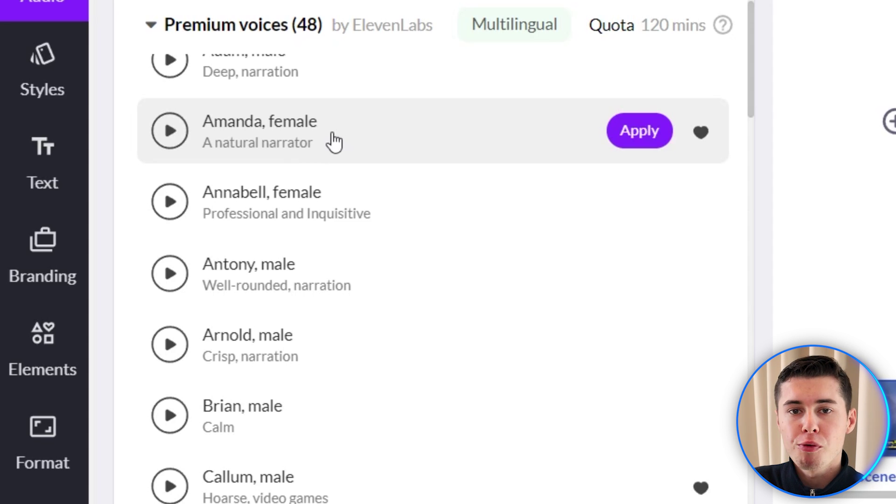
pyautogui.click(638, 135)
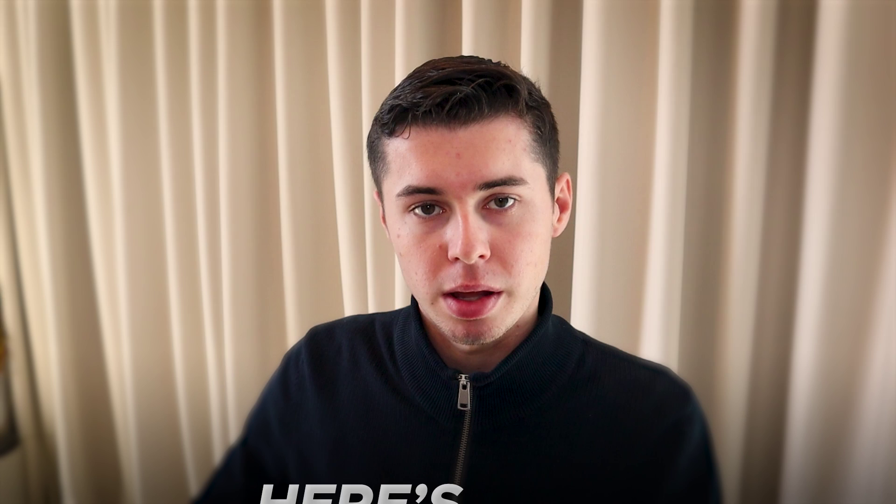
# Drag the background music volume down to about 7%
pyautogui.click(631, 40)
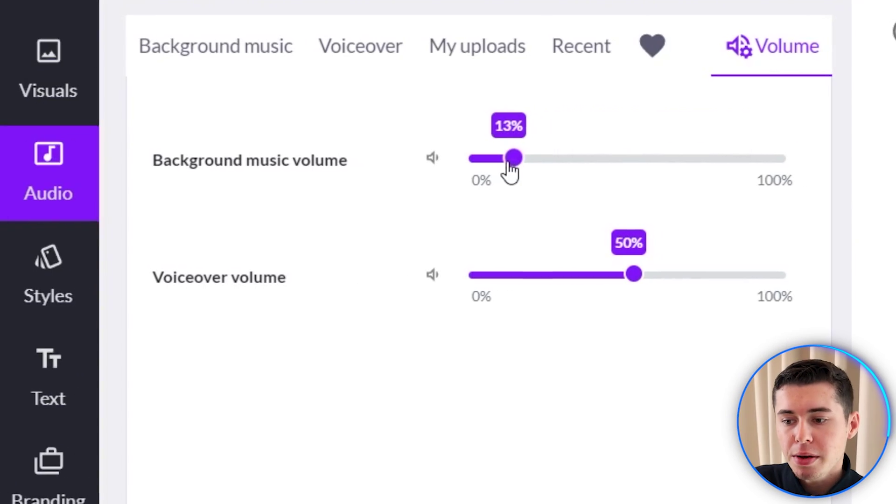
pyautogui.moveTo(508, 172); pyautogui.dragTo(499, 173)
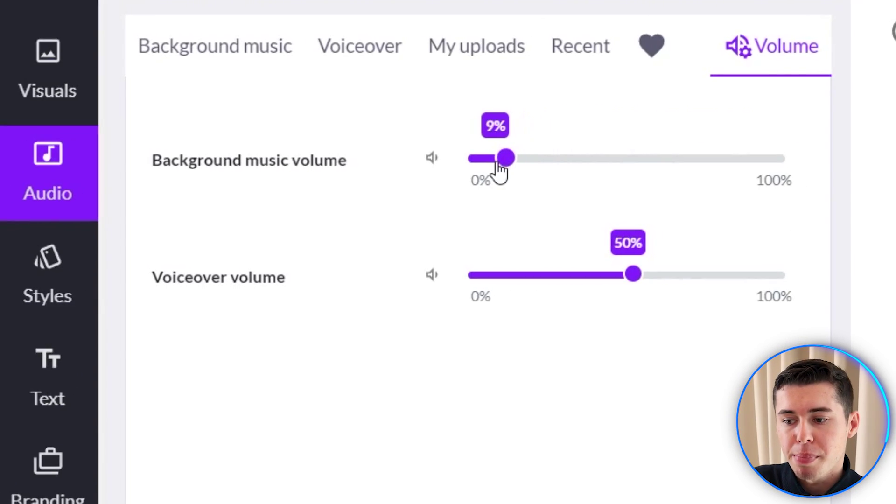
# Set the voiceover volume slider to about 59%
pyautogui.click(658, 279)
pyautogui.moveTo(658, 279); pyautogui.dragTo(661, 280)
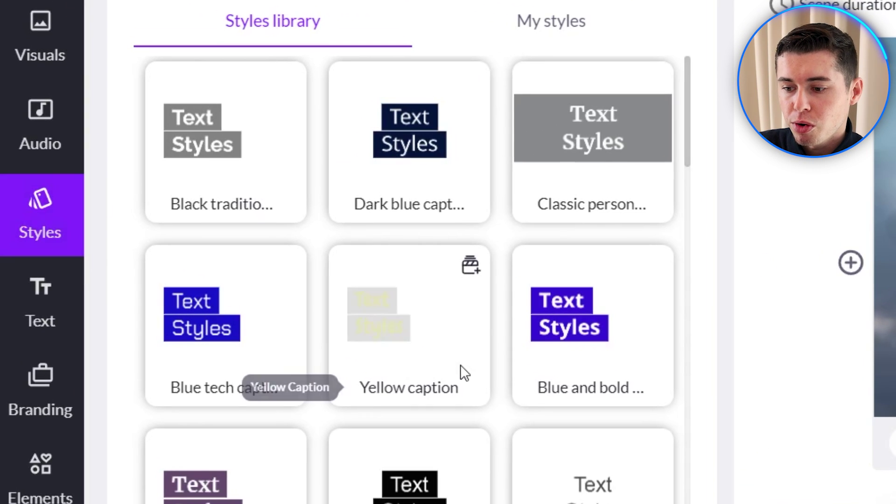
# Check My styles for saved styles, then apply the Body text style to all scenes
pyautogui.scroll(-5, 480, 320)
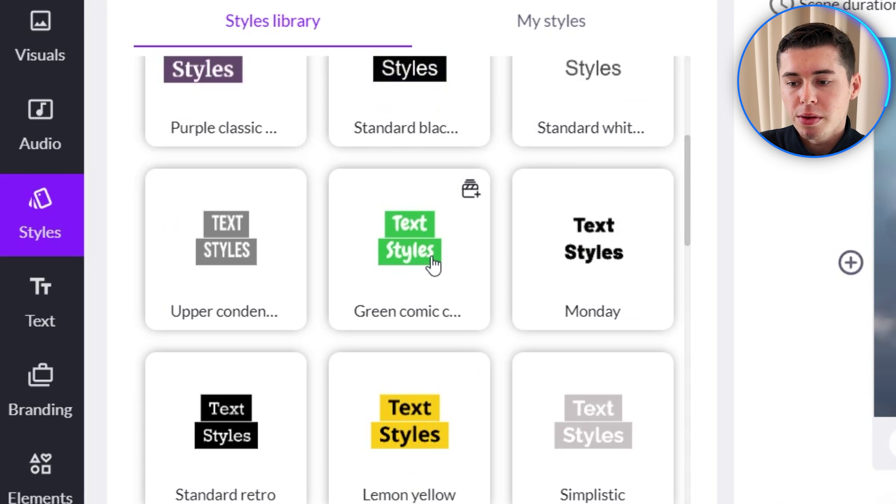
pyautogui.click(558, 44)
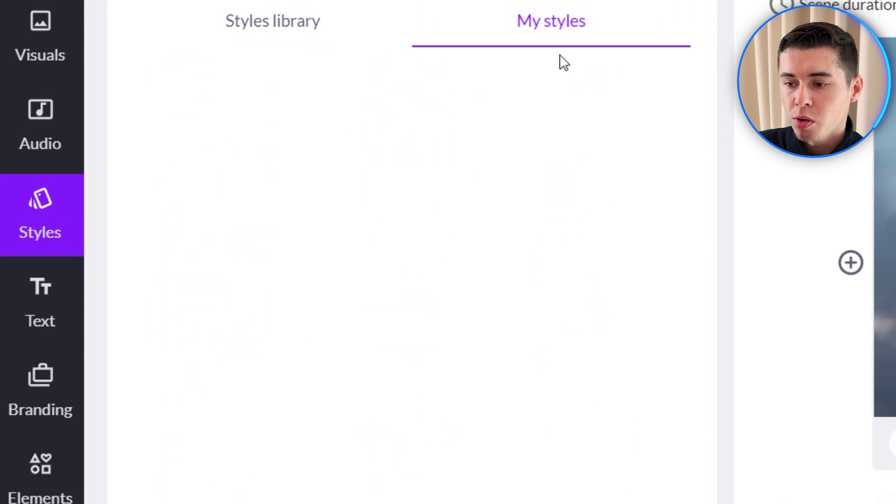
pyautogui.click(272, 25)
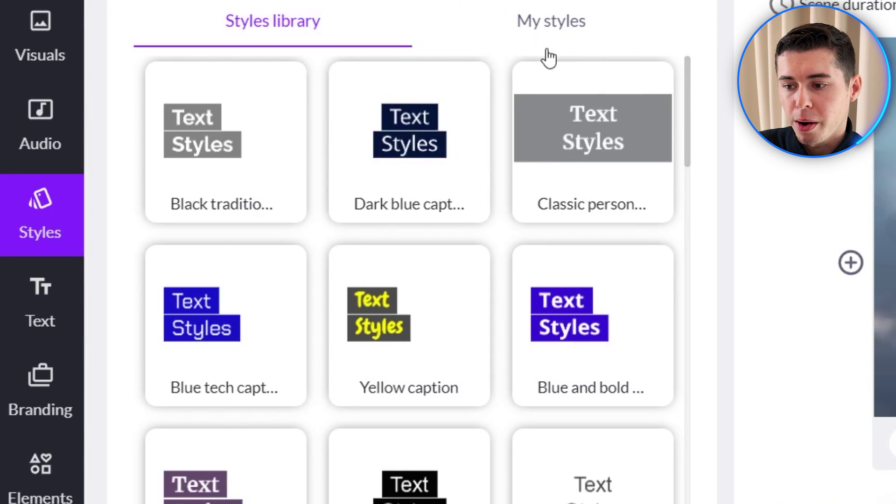
pyautogui.click(549, 28)
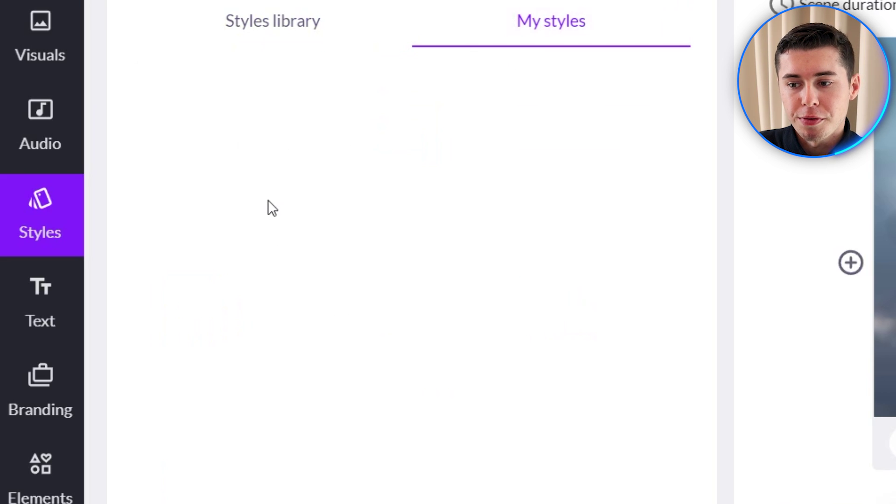
pyautogui.click(280, 45)
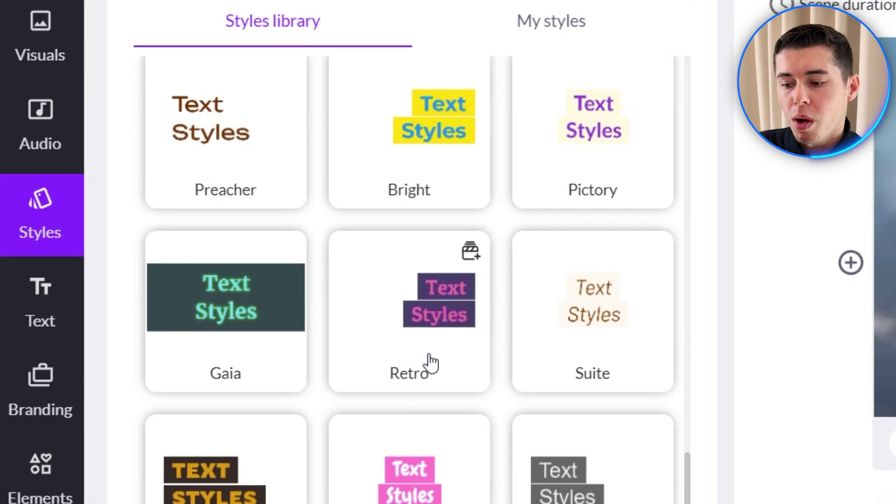
pyautogui.scroll(-5, 430, 362)
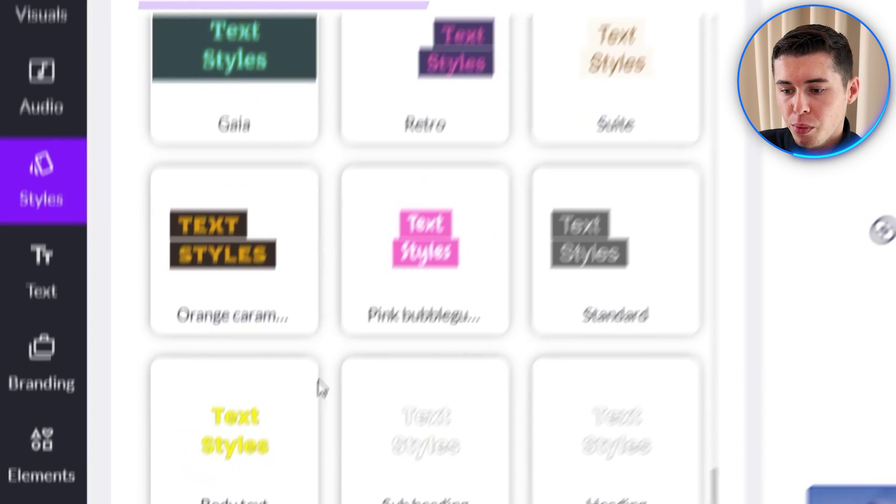
pyautogui.moveTo(308, 391)
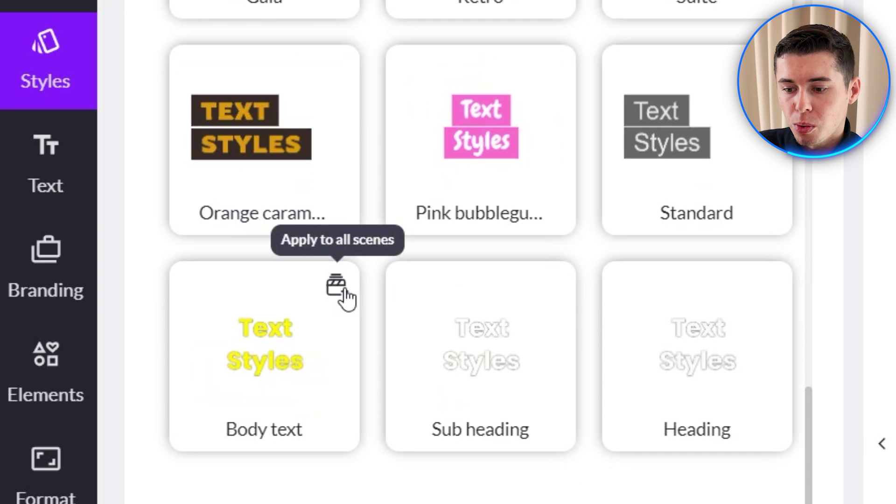
pyautogui.click(336, 289)
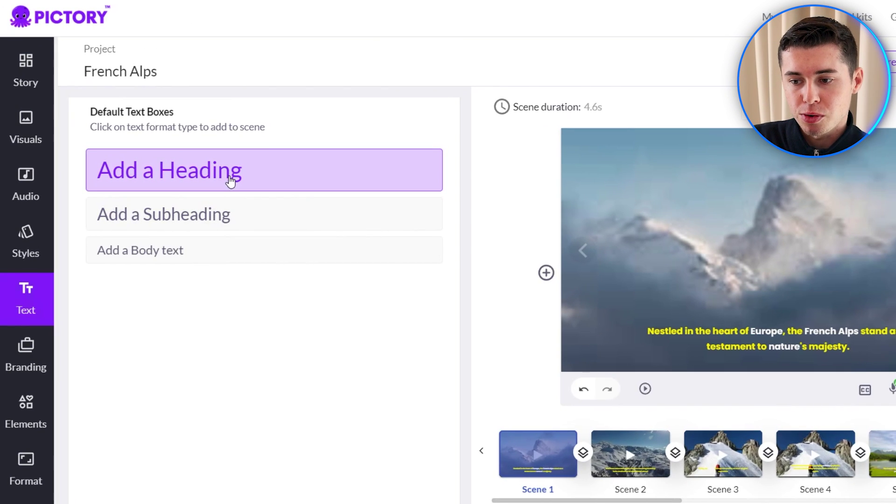
# Add a heading, delete the Welcome to French Alps title, then undo and redo the edit
pyautogui.click(201, 173)
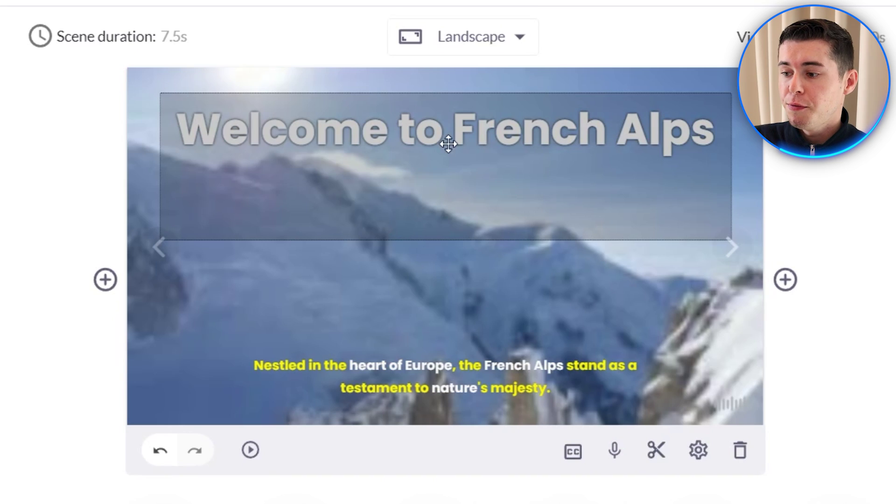
pyautogui.click(513, 146)
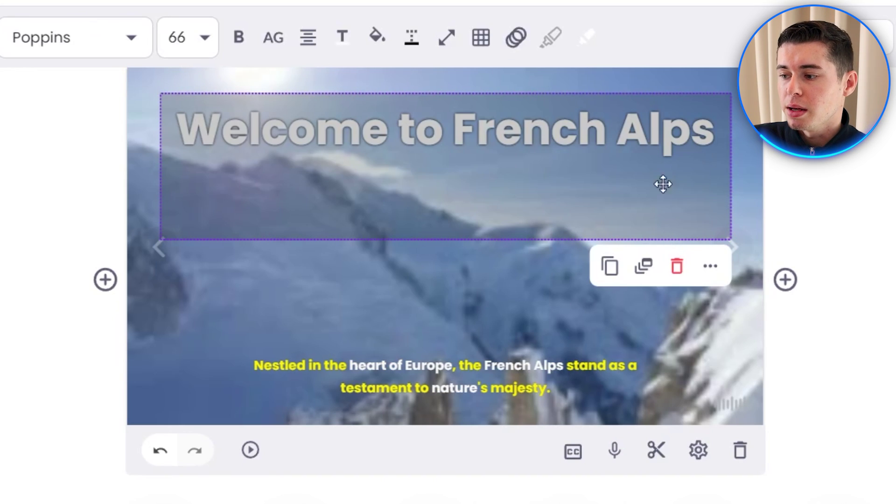
pyautogui.click(677, 266)
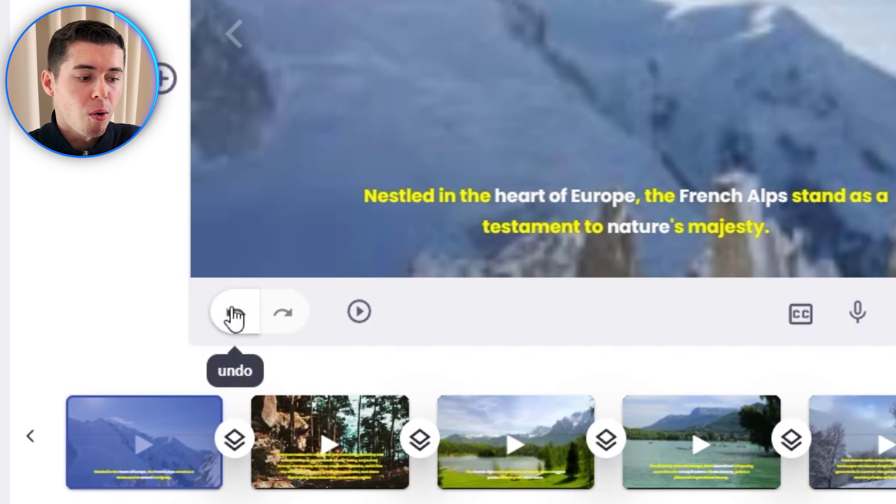
pyautogui.click(232, 321)
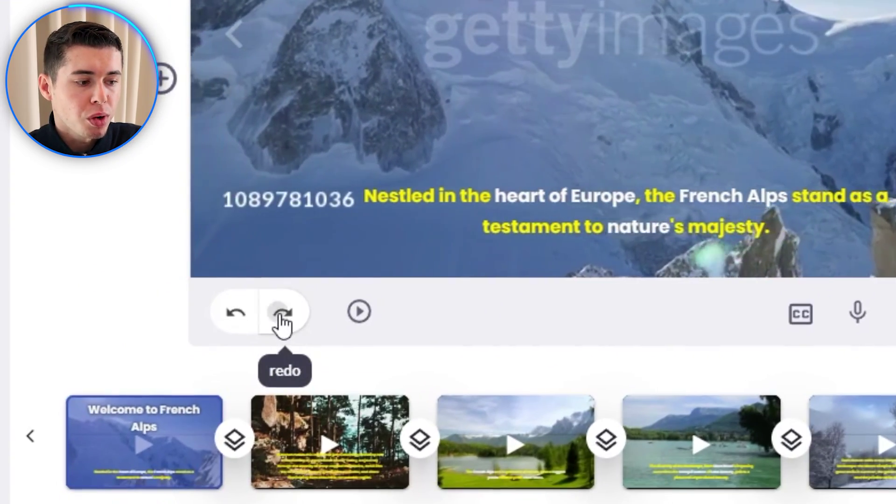
pyautogui.click(188, 461)
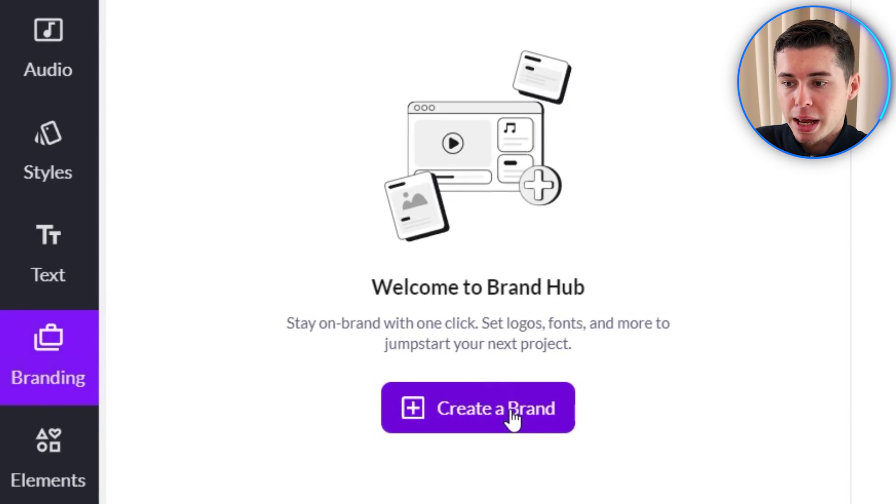
# Start a new brand named YvH with cyan, red and white brand colours
pyautogui.click(514, 417)
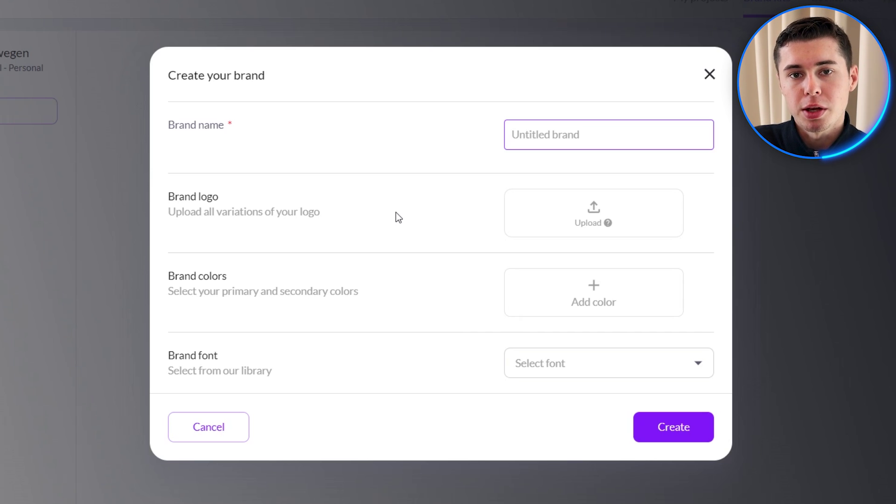
pyautogui.write('YvH')
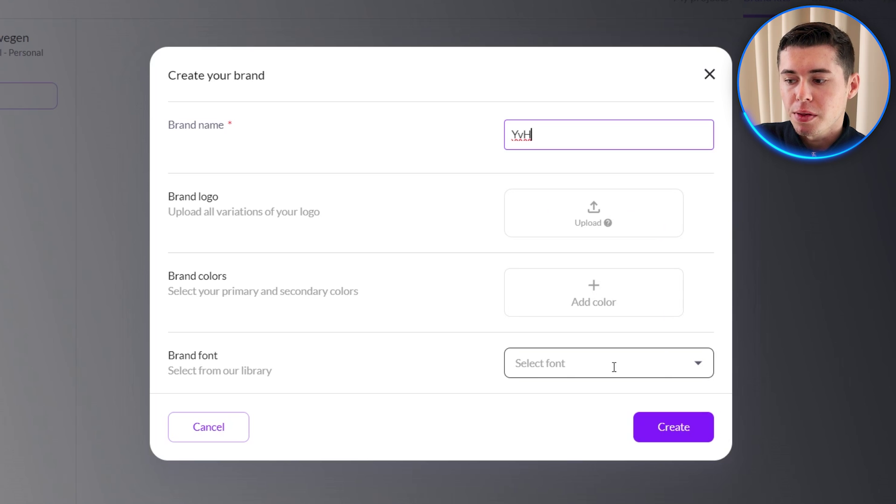
pyautogui.click(593, 293)
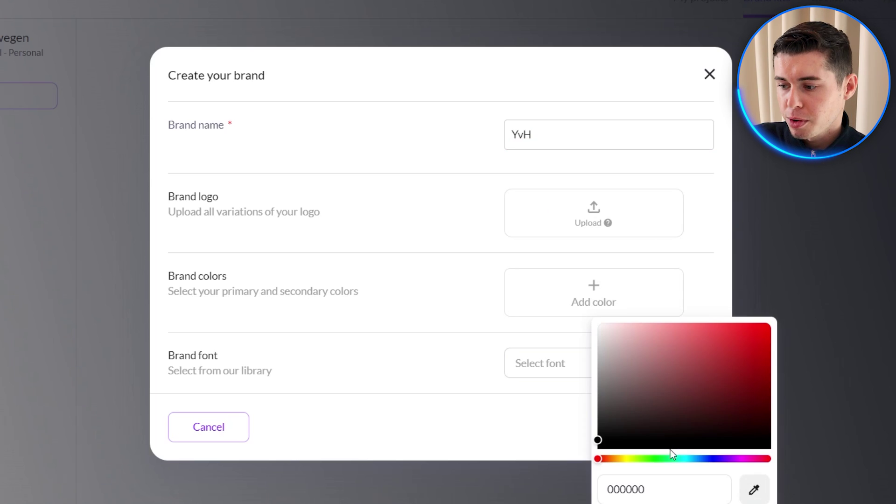
pyautogui.click(683, 458)
pyautogui.moveTo(714, 415); pyautogui.dragTo(821, 296)
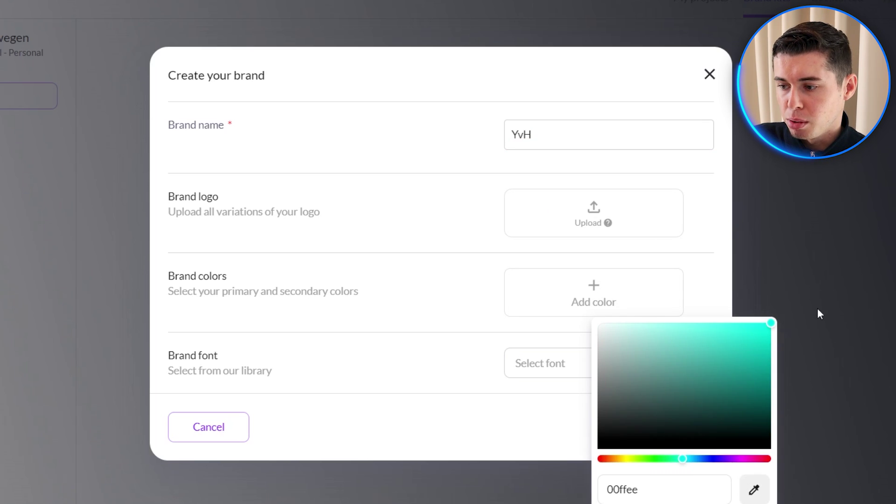
pyautogui.click(726, 272)
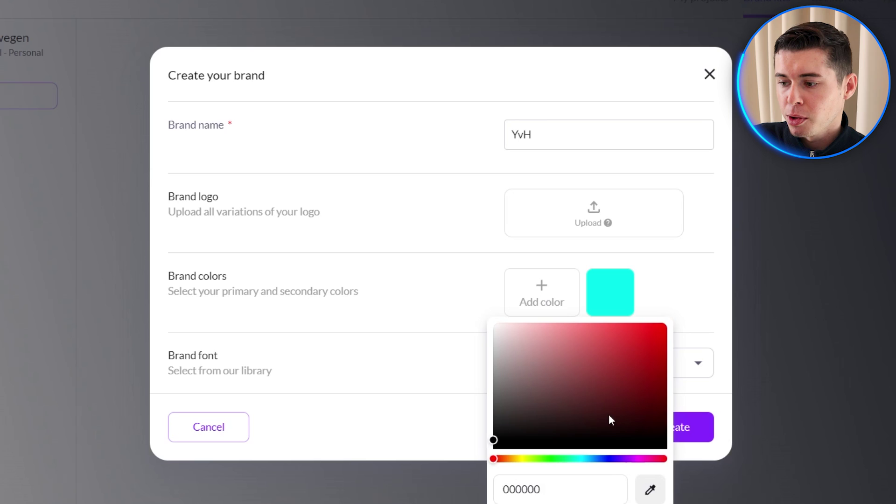
pyautogui.click(677, 284)
pyautogui.click(538, 299)
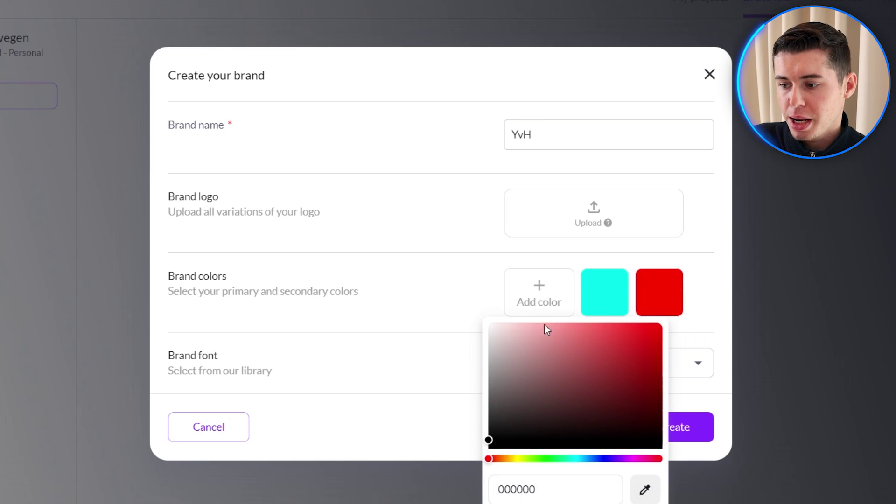
pyautogui.click(447, 303)
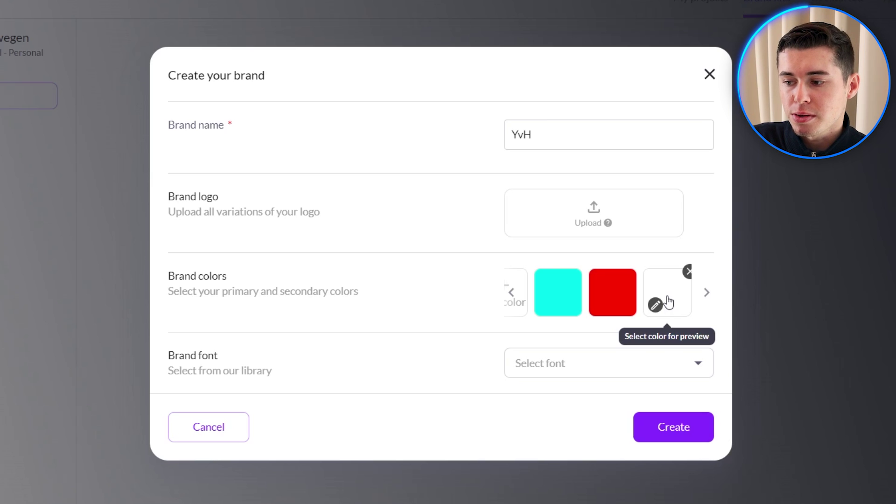
# Choose Arial as the brand font and create the brand
pyautogui.click(578, 363)
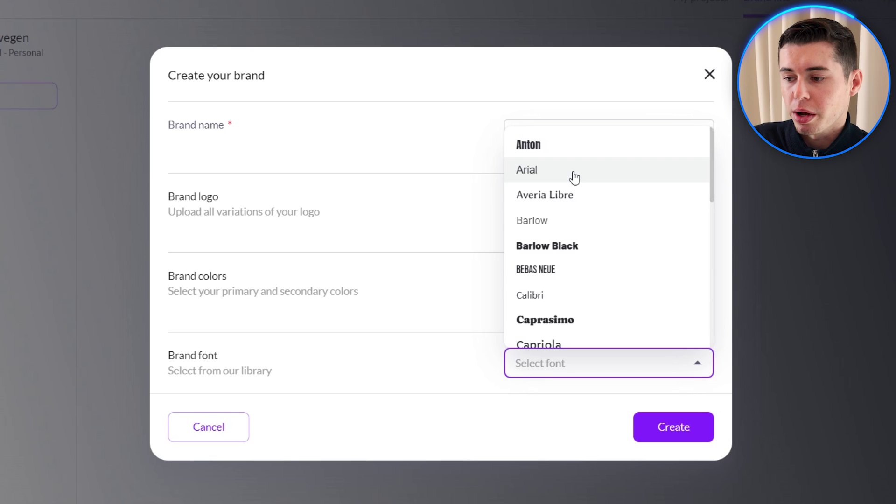
pyautogui.click(574, 176)
pyautogui.click(694, 425)
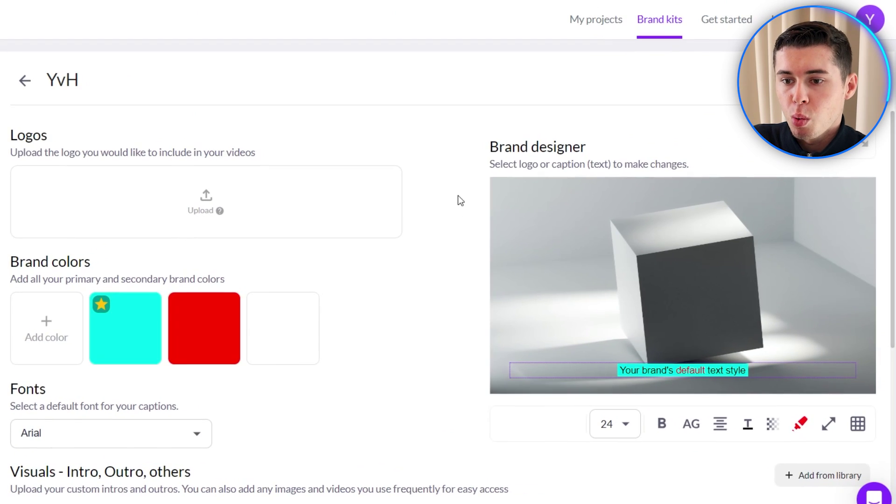
# Star the green, then white, then yellow swatches so yellow becomes the default colour
pyautogui.scroll(-3, 460, 353)
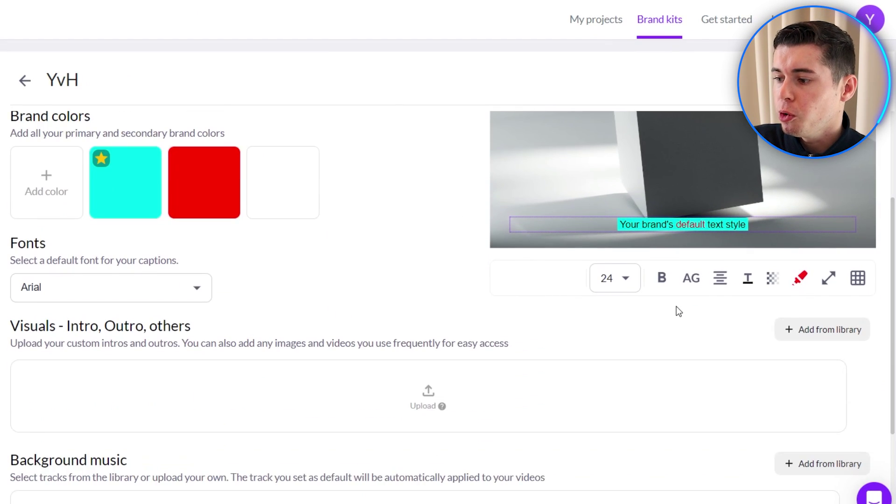
pyautogui.click(666, 292)
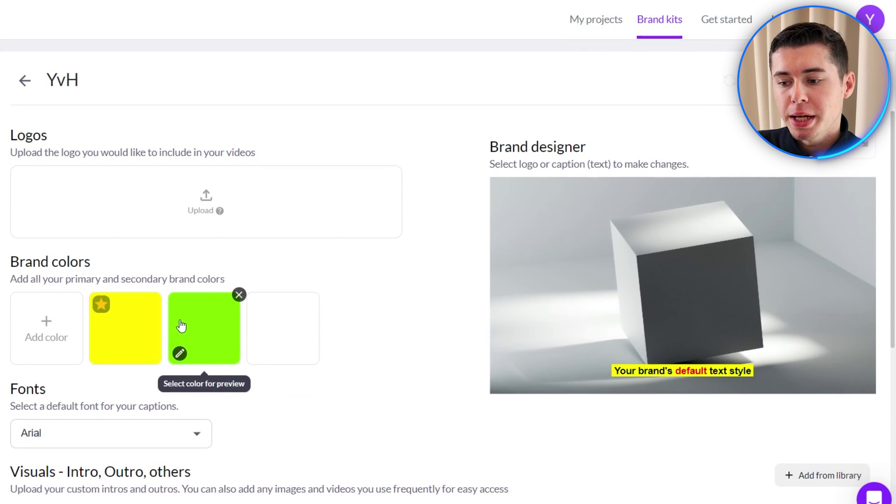
pyautogui.click(191, 314)
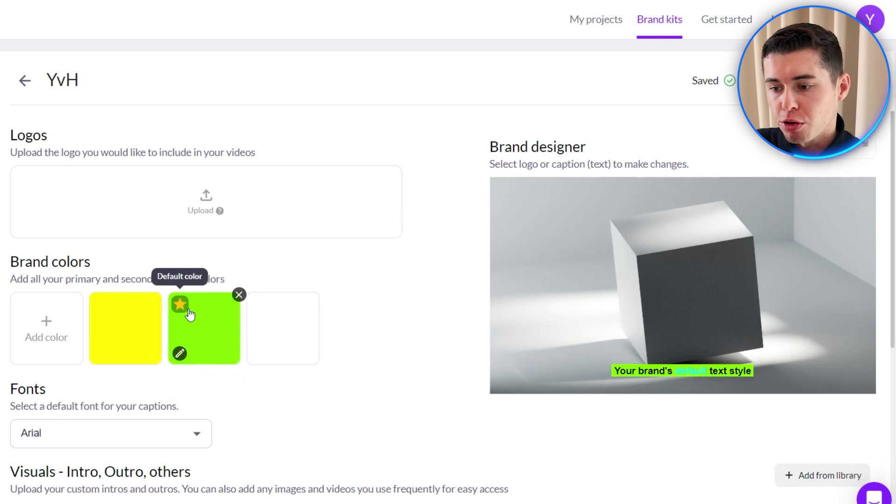
pyautogui.click(260, 312)
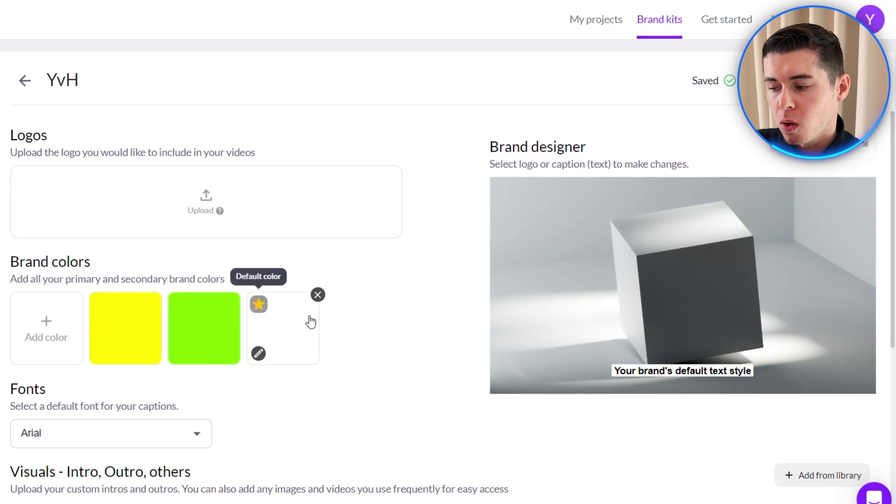
pyautogui.click(102, 306)
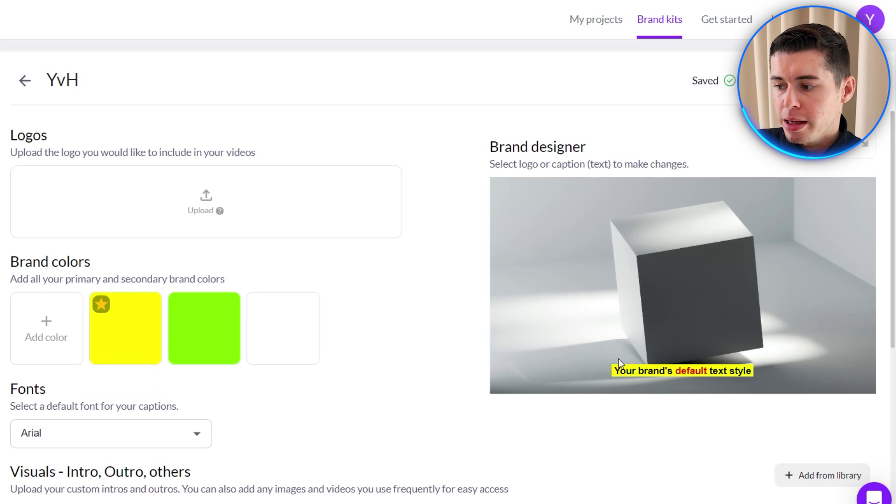
pyautogui.scroll(-7, 799, 369)
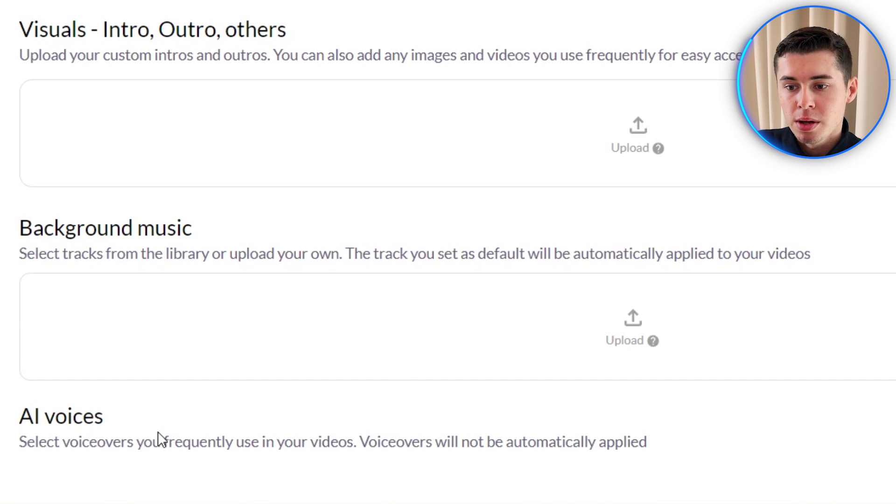
# Add the Amanda voice to the YvH brand's AI voices
pyautogui.click(874, 443)
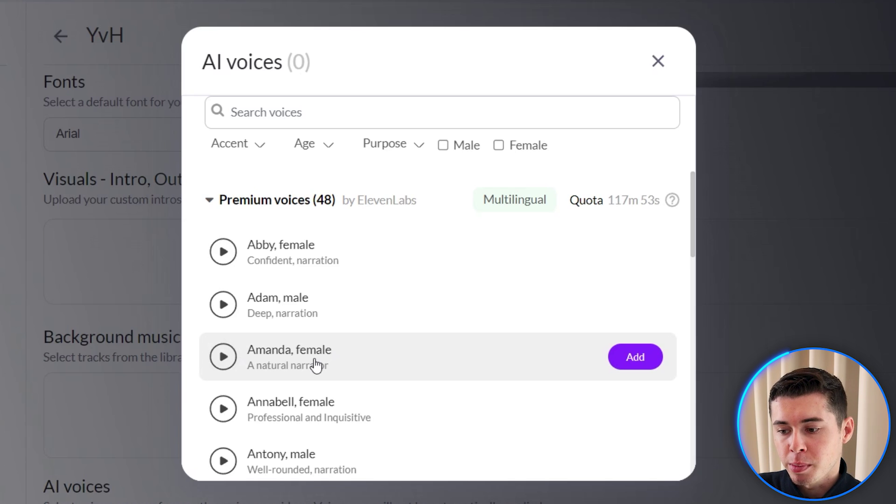
pyautogui.click(643, 360)
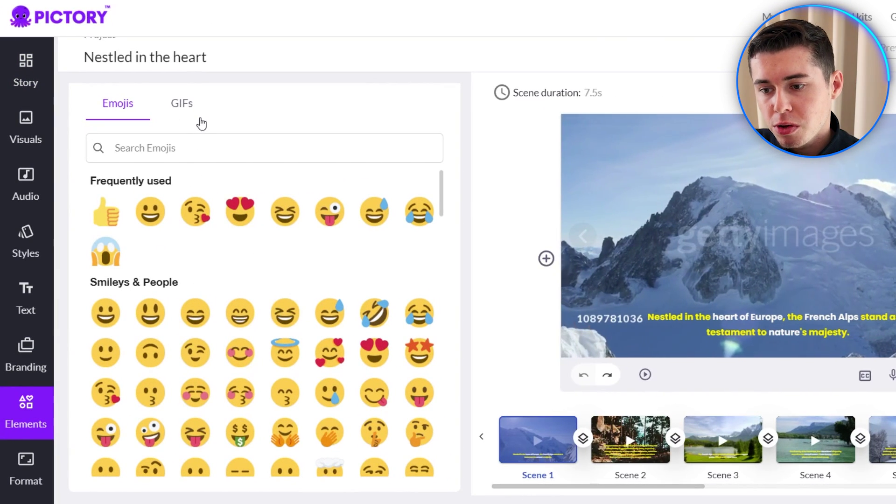
# Browse GIFs, preview the French Alps video, and download it as a video file
pyautogui.click(201, 114)
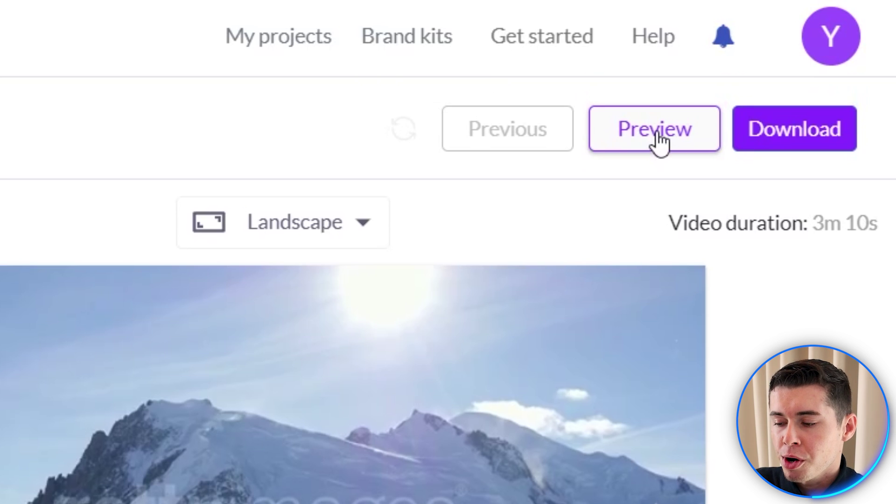
pyautogui.click(660, 140)
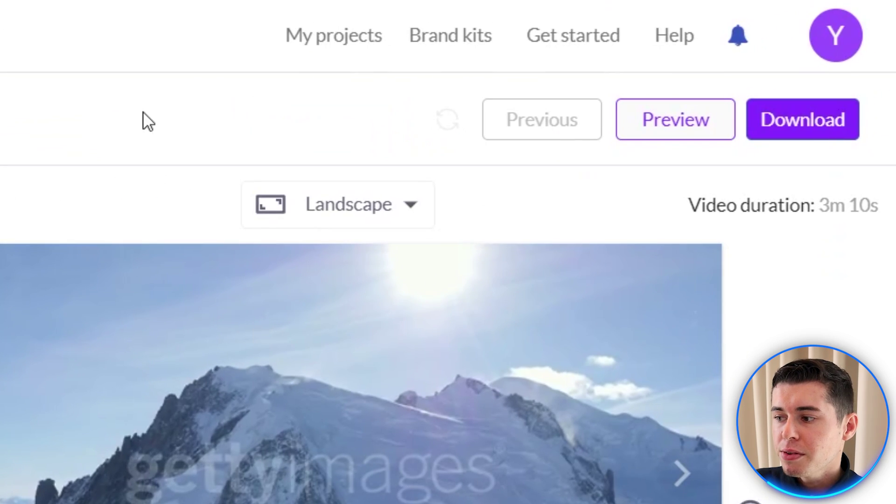
pyautogui.click(811, 130)
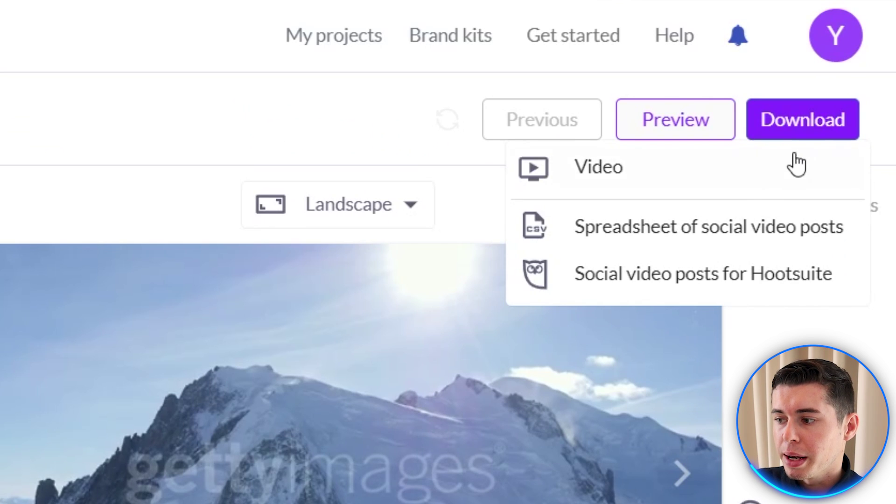
pyautogui.click(750, 181)
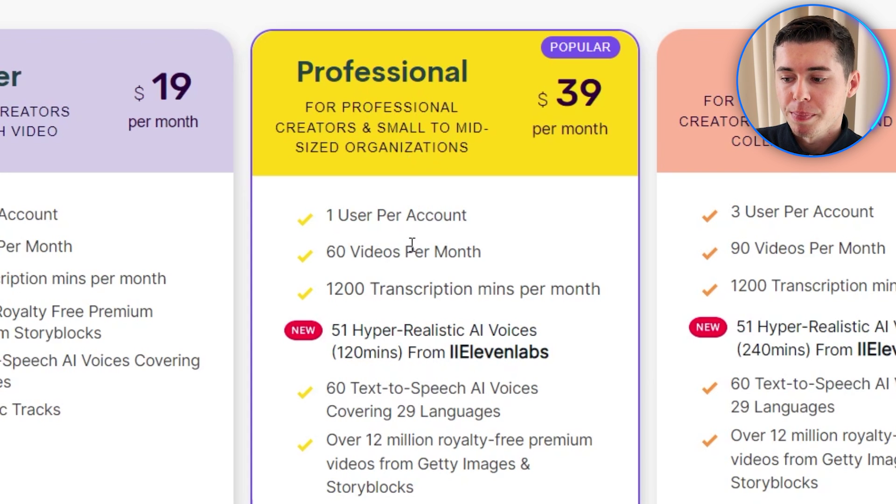
# Scroll down through the Tripoto article on visiting the French Alps in winter
pyautogui.scroll(-3, 413, 243)
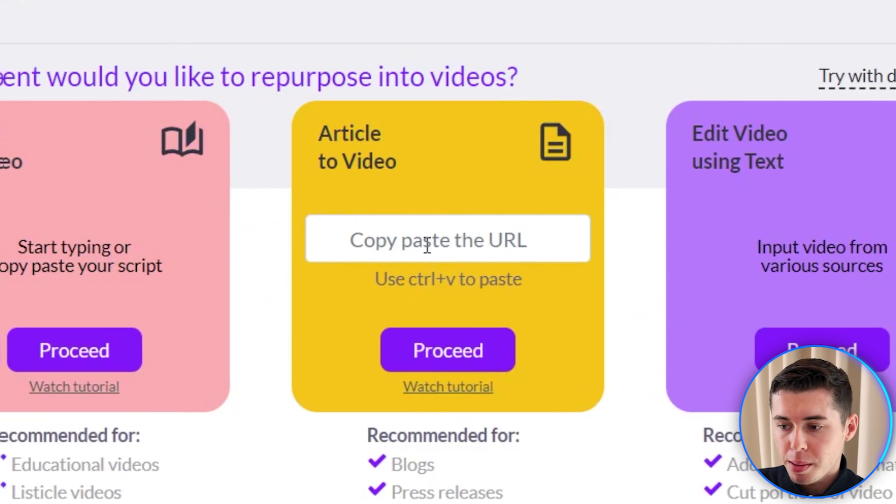
# Paste the Tripoto French Alps article link into Article to Video and proceed
pyautogui.click(425, 242)
pyautogui.hotkey('ctrl', 'v')
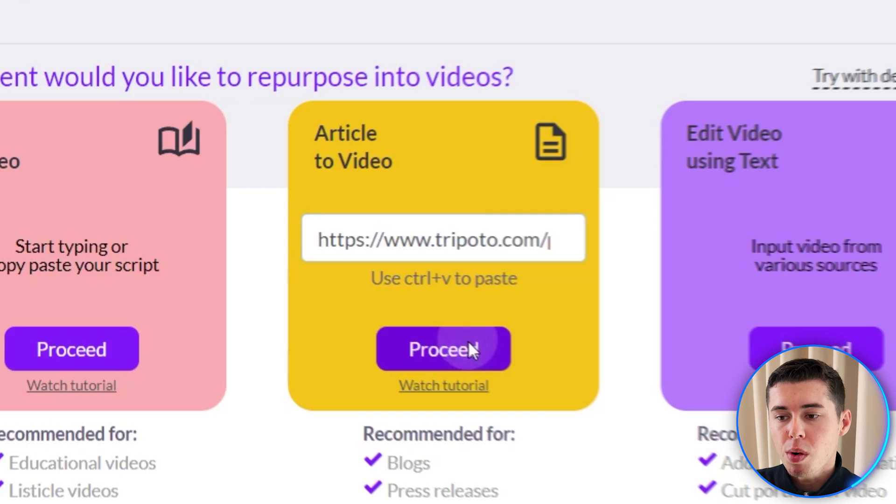
pyautogui.click(469, 347)
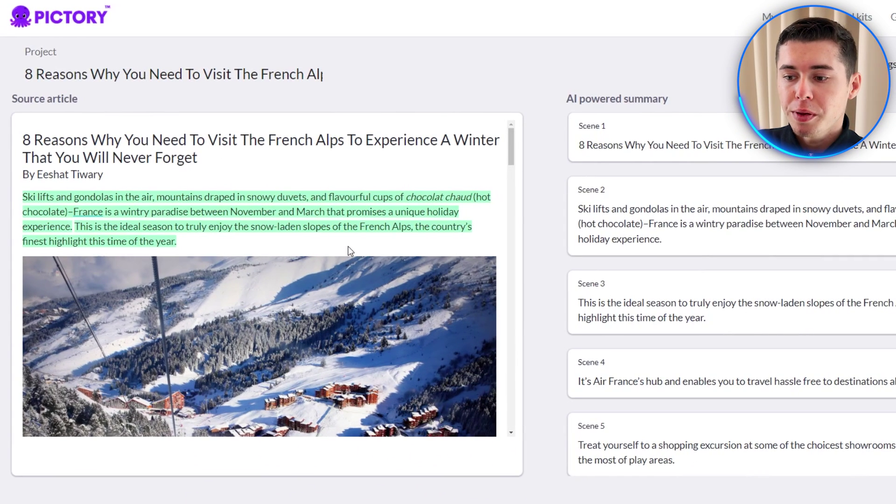
# Add the Paris-Charles de Gaulle Airport sentence as a scene and drop the alpine landscapes heading
pyautogui.scroll(-8, 280, 308)
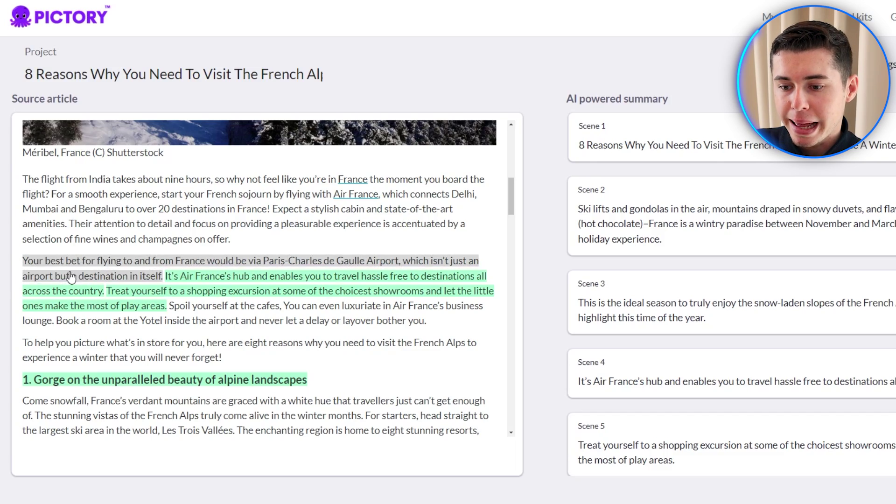
pyautogui.click(102, 262)
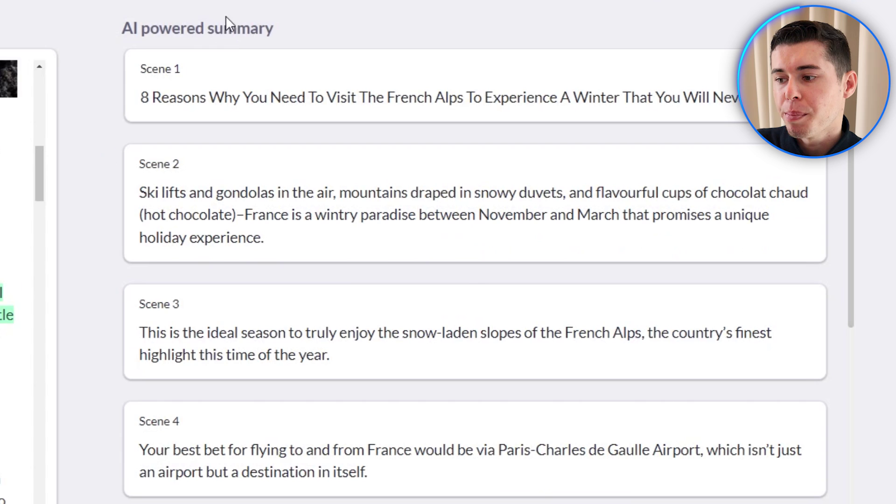
pyautogui.scroll(-2, 385, 424)
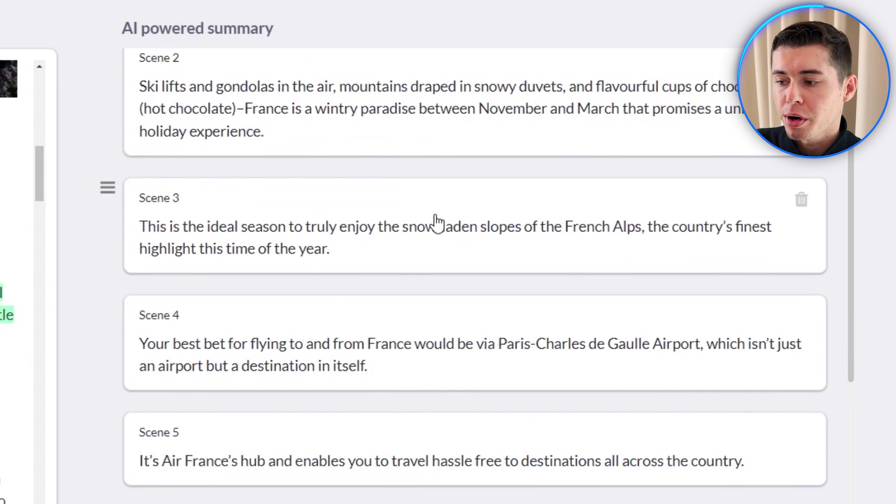
pyautogui.scroll(-8, 414, 269)
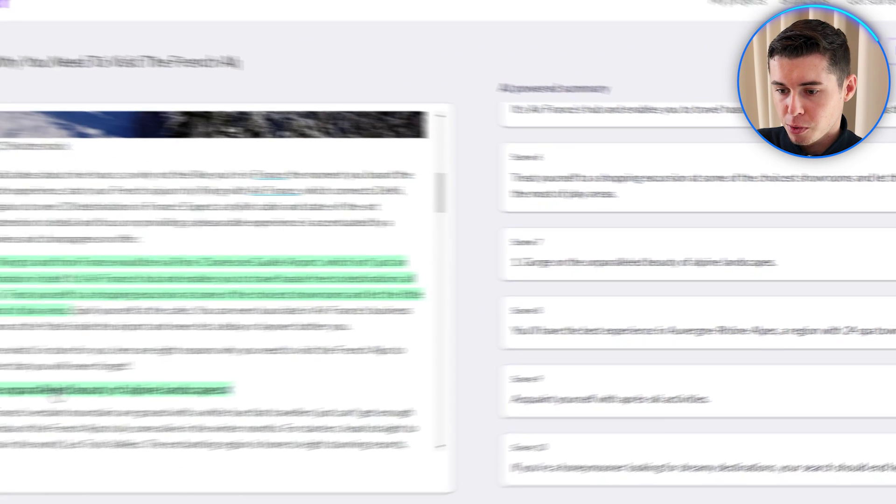
pyautogui.click(123, 380)
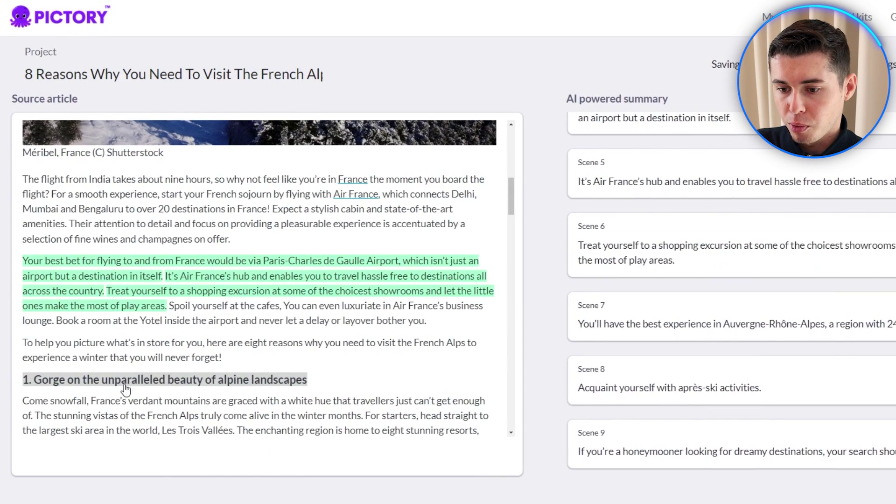
pyautogui.click(218, 385)
pyautogui.click(216, 386)
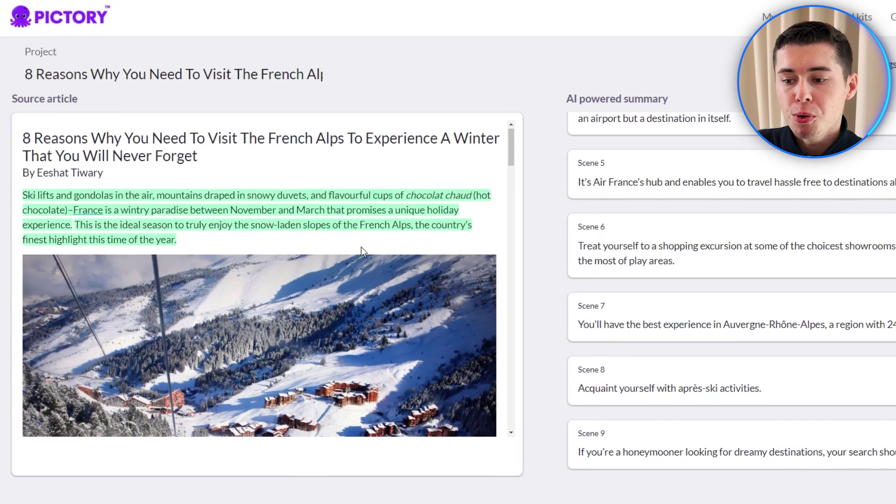
pyautogui.scroll(-4, 336, 184)
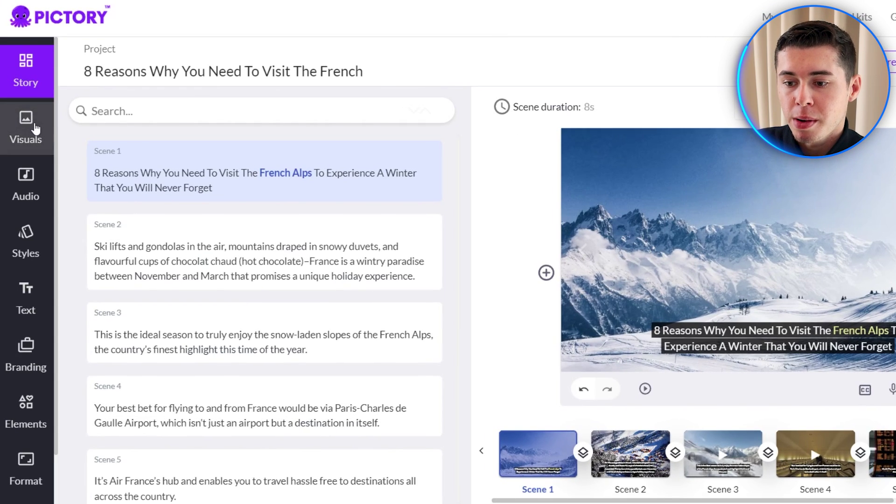
# Browse the Visuals stock library for the French Alps scene
pyautogui.click(25, 126)
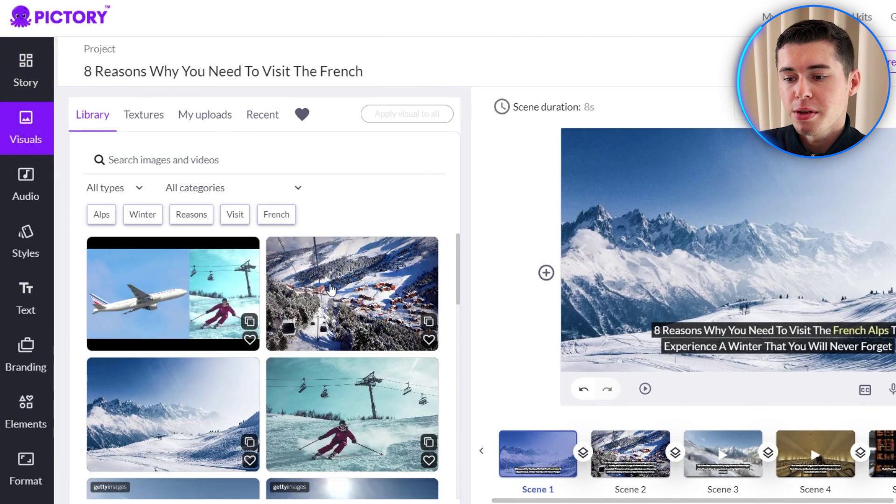
pyautogui.scroll(-5, 379, 394)
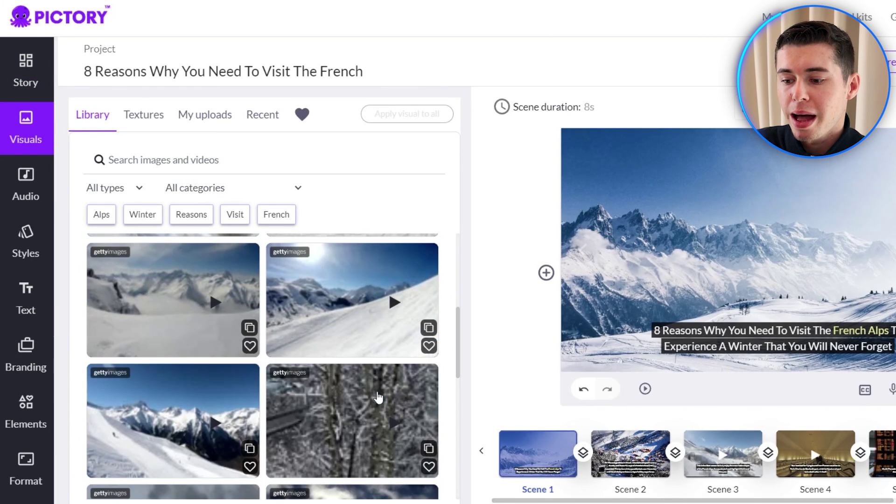
pyautogui.scroll(5, 378, 395)
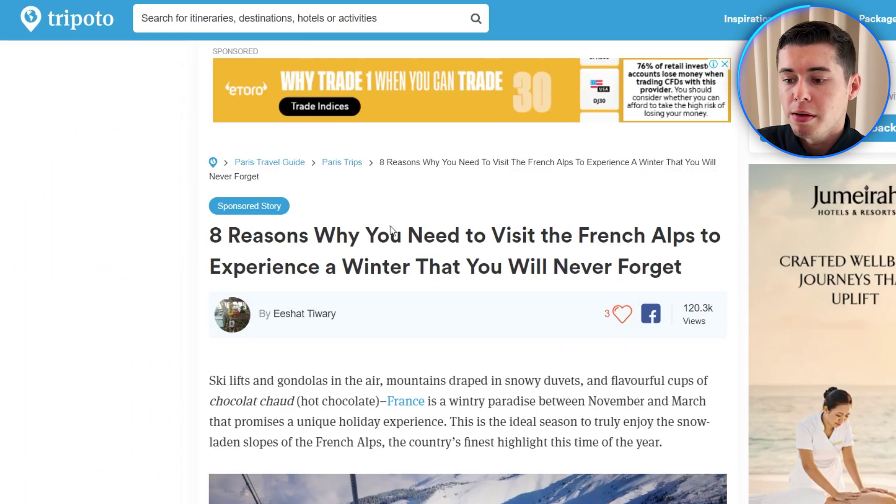
pyautogui.scroll(-15, 434, 319)
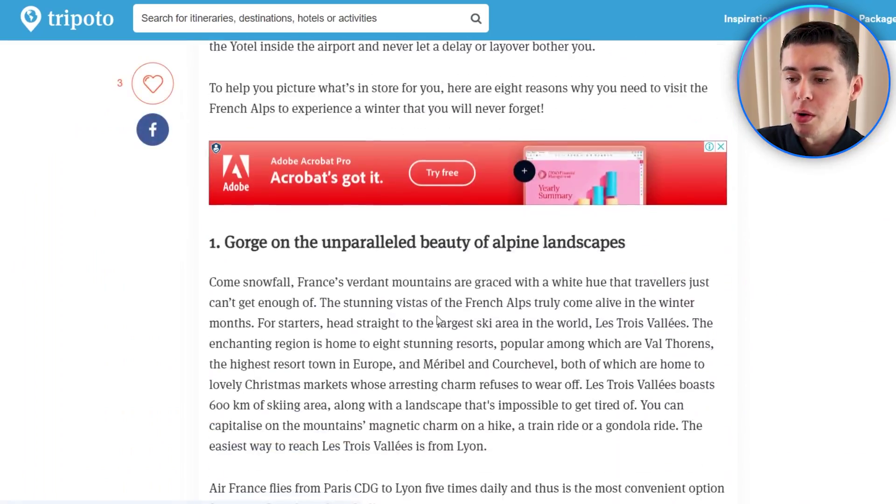
pyautogui.scroll(10, 437, 321)
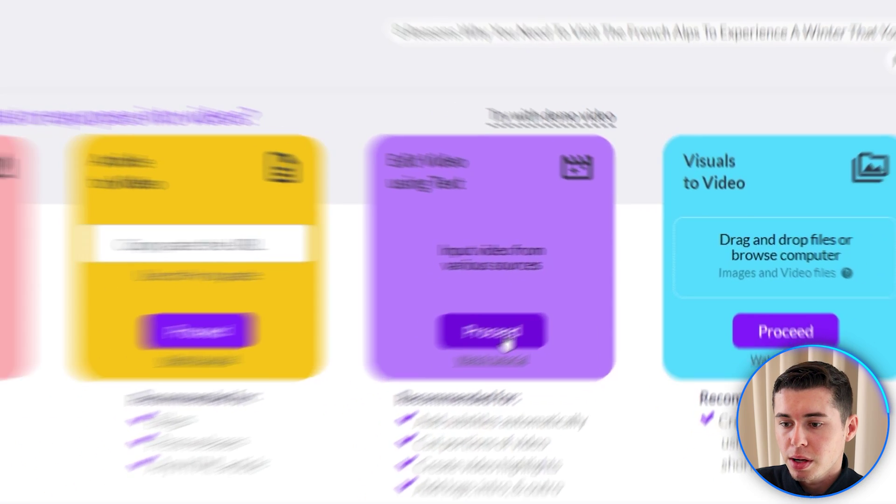
# Paste the copied YouTube keyword research video link into a new Edit Video Using Text project
pyautogui.click(453, 357)
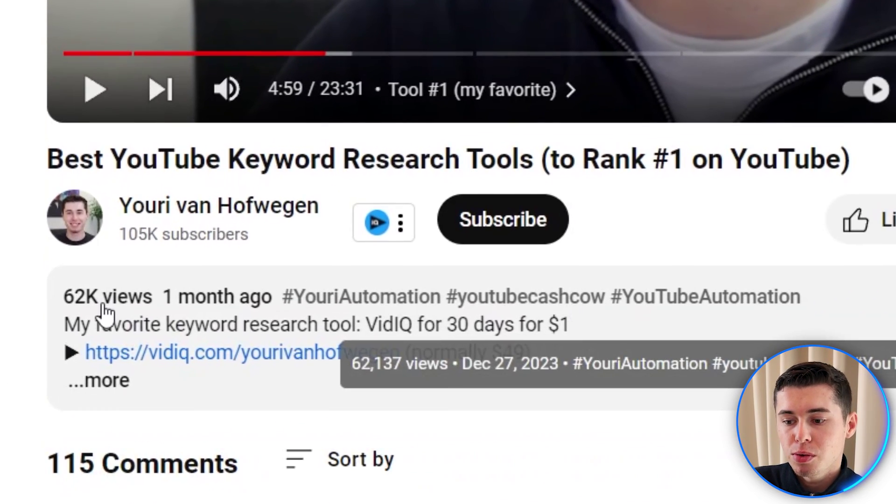
pyautogui.rightClick(214, 21)
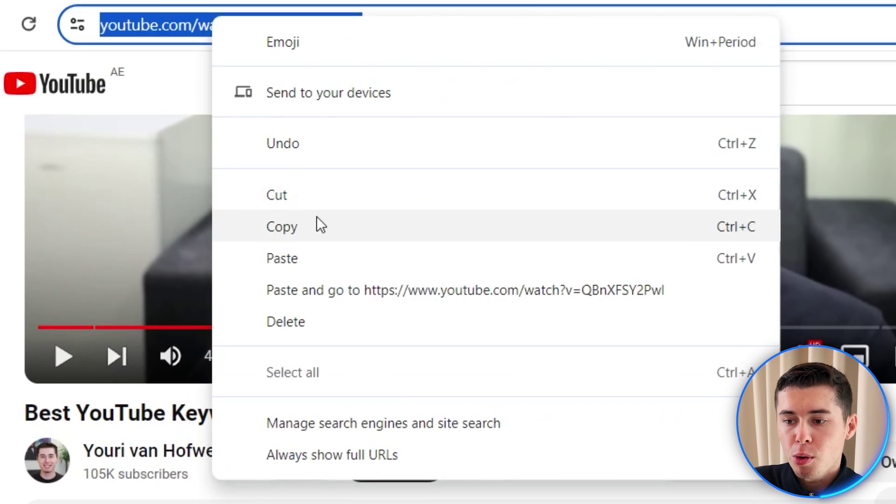
pyautogui.click(317, 225)
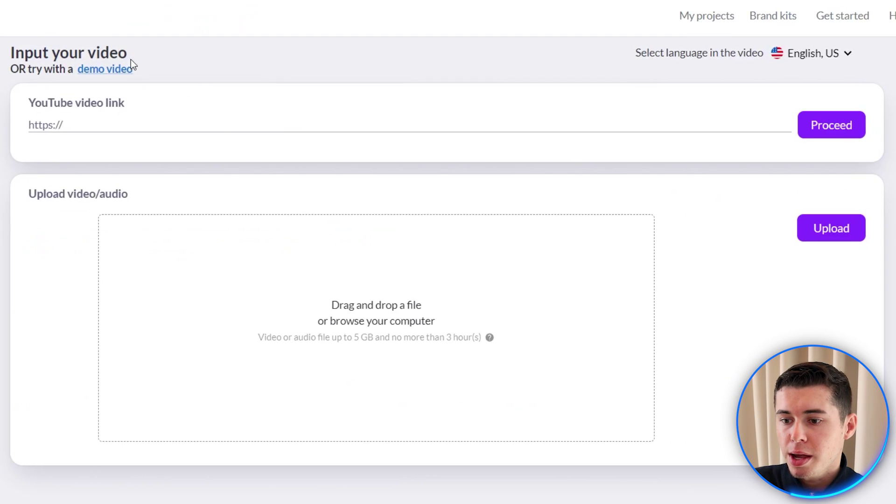
pyautogui.click(127, 124)
pyautogui.hotkey('ctrl', 'v')
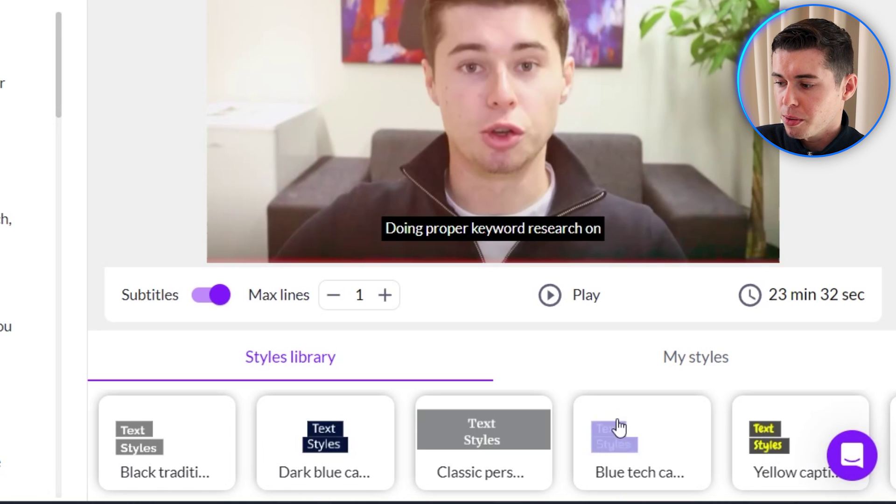
# Use Black traditional subtitles, then make the first scene's caption non-bold in the scene editor
pyautogui.click(620, 444)
pyautogui.click(141, 442)
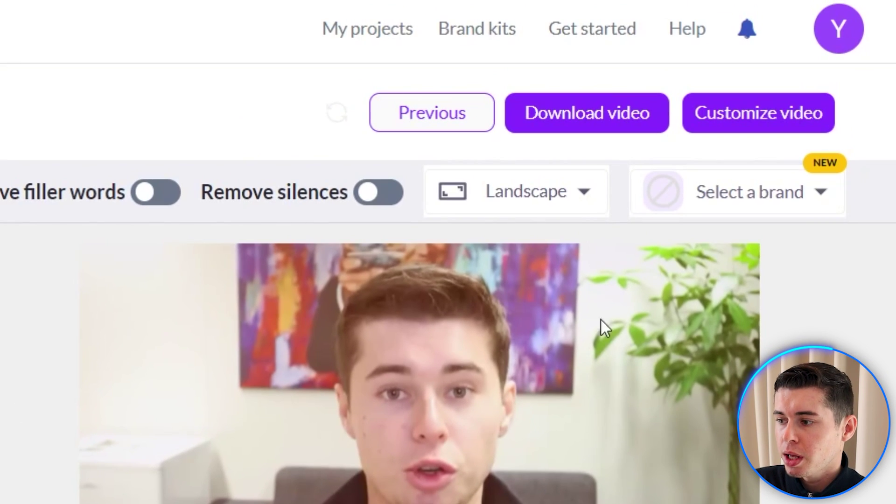
pyautogui.click(766, 122)
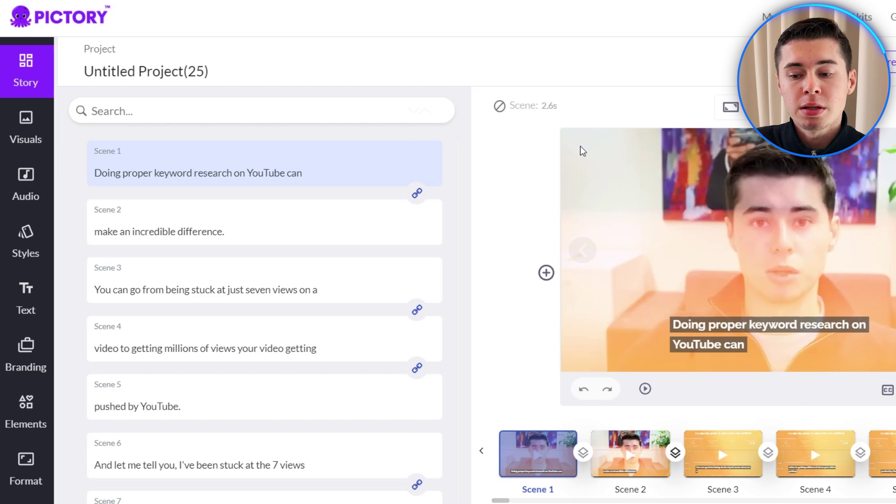
pyautogui.click(719, 335)
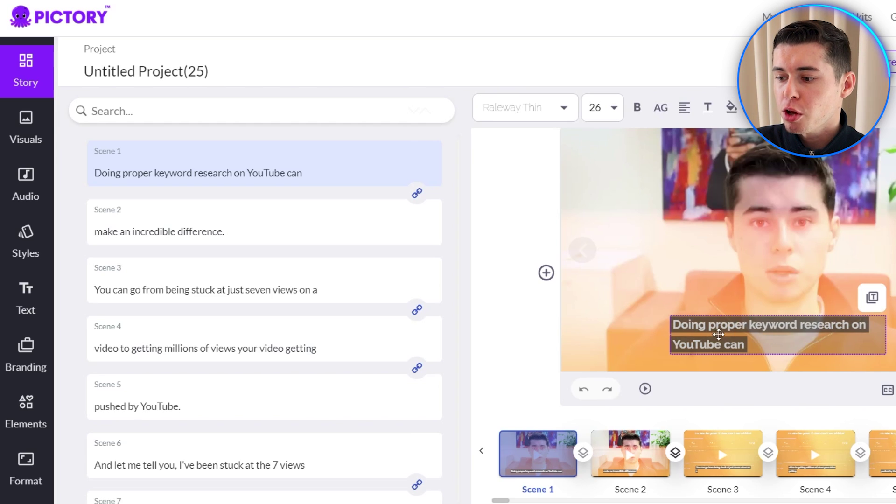
pyautogui.click(637, 108)
pyautogui.click(640, 135)
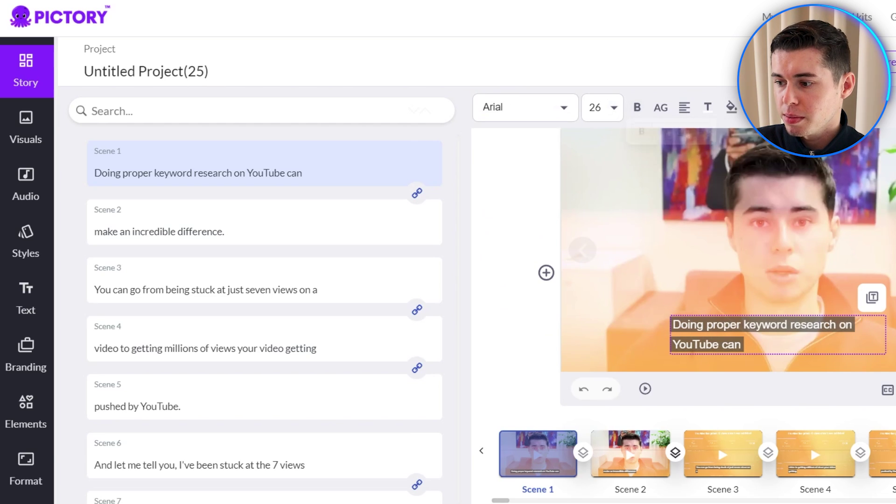
# Apply the saved YvH brand kit to the keyword project
pyautogui.click(45, 359)
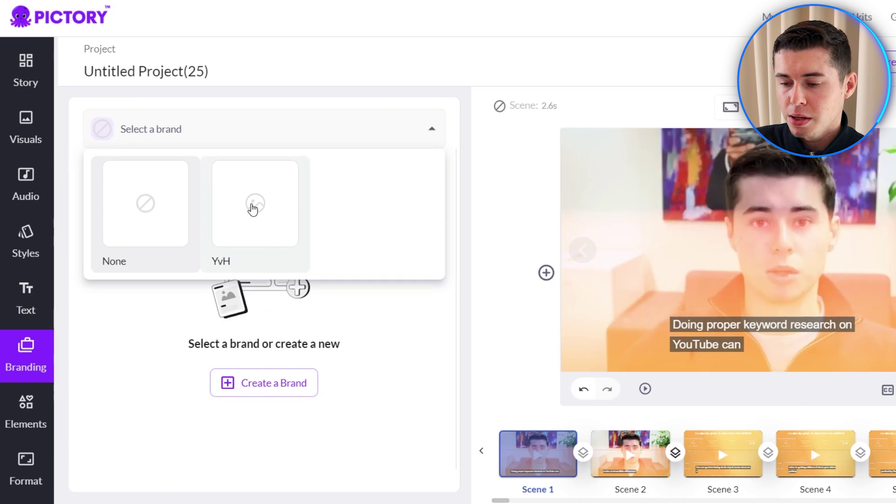
pyautogui.click(260, 211)
pyautogui.click(693, 300)
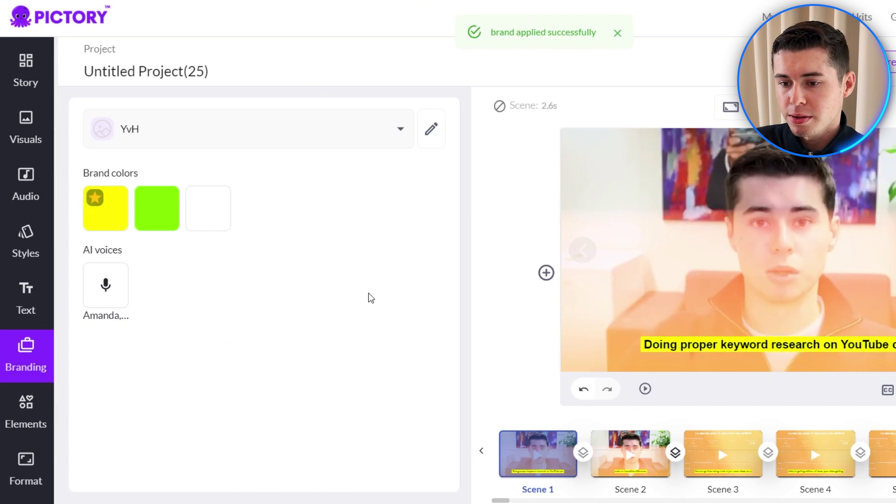
# Apply the Body text caption style to all scenes and bring up the download options
pyautogui.click(25, 243)
pyautogui.scroll(-10, 280, 304)
pyautogui.scroll(-5, 280, 364)
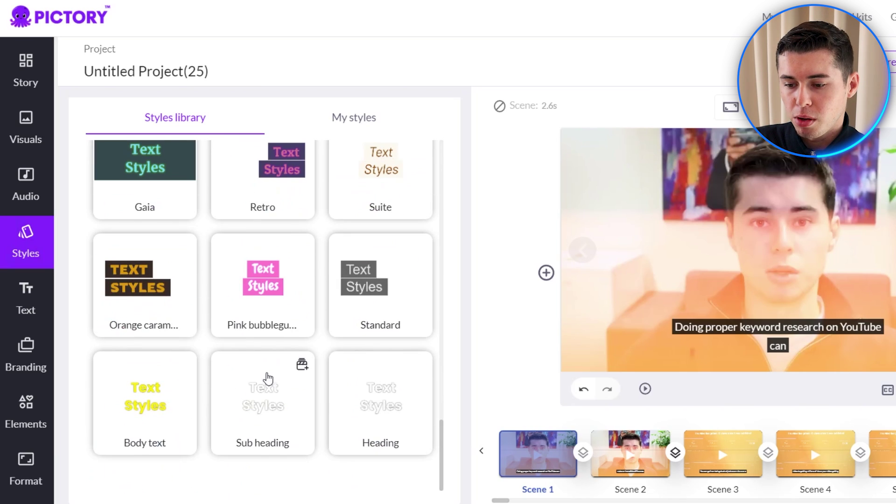
pyautogui.click(184, 365)
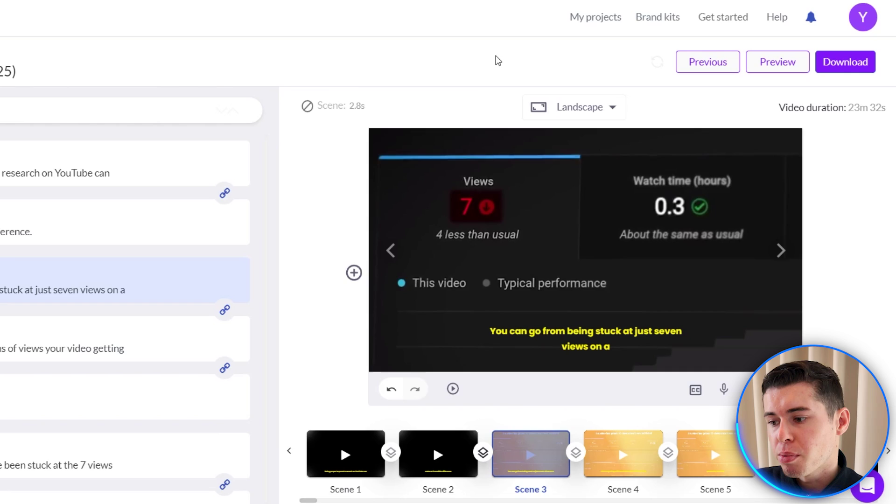
pyautogui.click(845, 62)
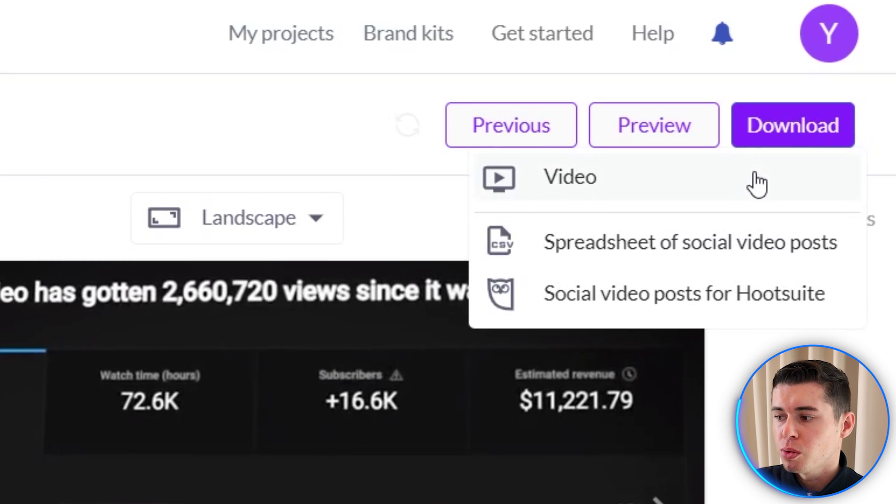